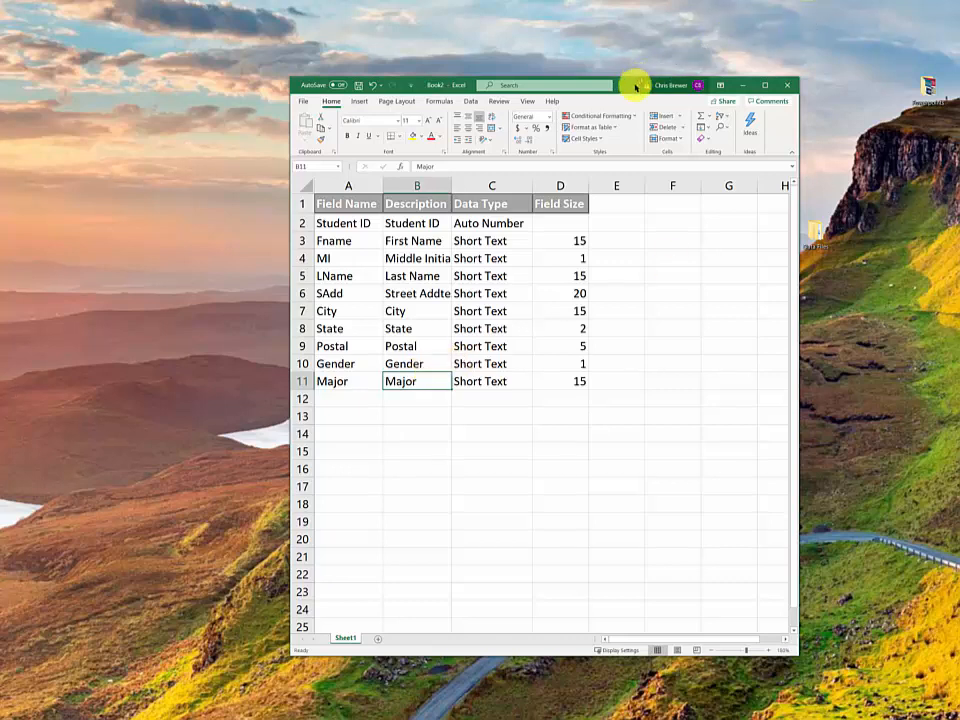
Slide the Excel field-list window to the right edge so only its left edge shows
{"action": "left_click_drag", "start_coordinate": [634, 81], "coordinate": [674, 90]}
{"action": "left_click_drag", "start_coordinate": [745, 102], "coordinate": [959, 126]}
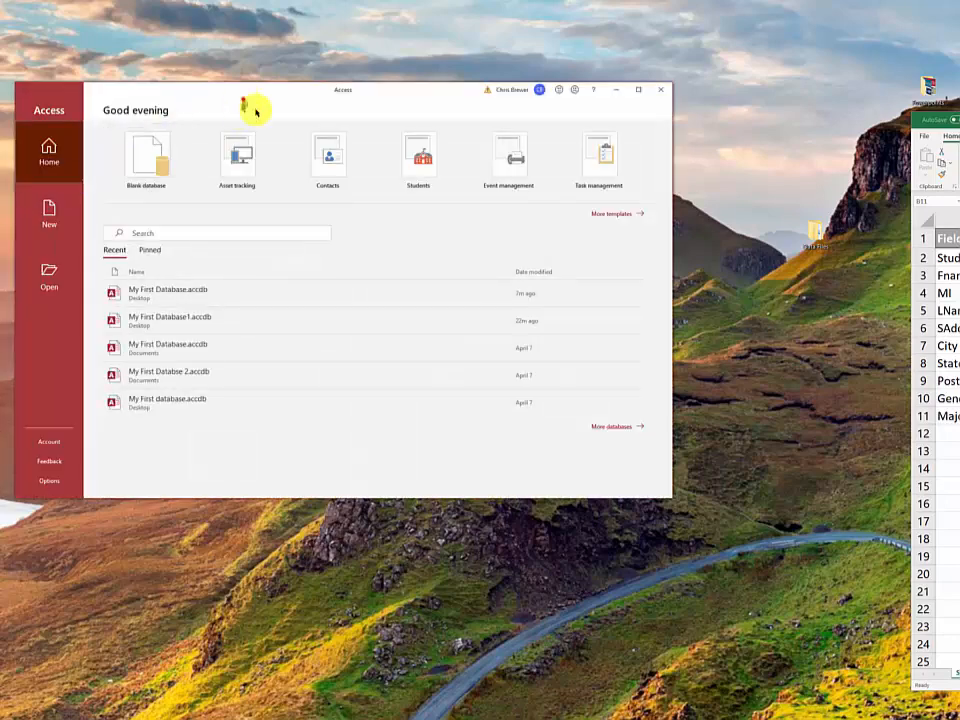
Reposition the Access start window and choose the Blank database template
{"action": "left_click_drag", "start_coordinate": [254, 97], "coordinate": [314, 143]}
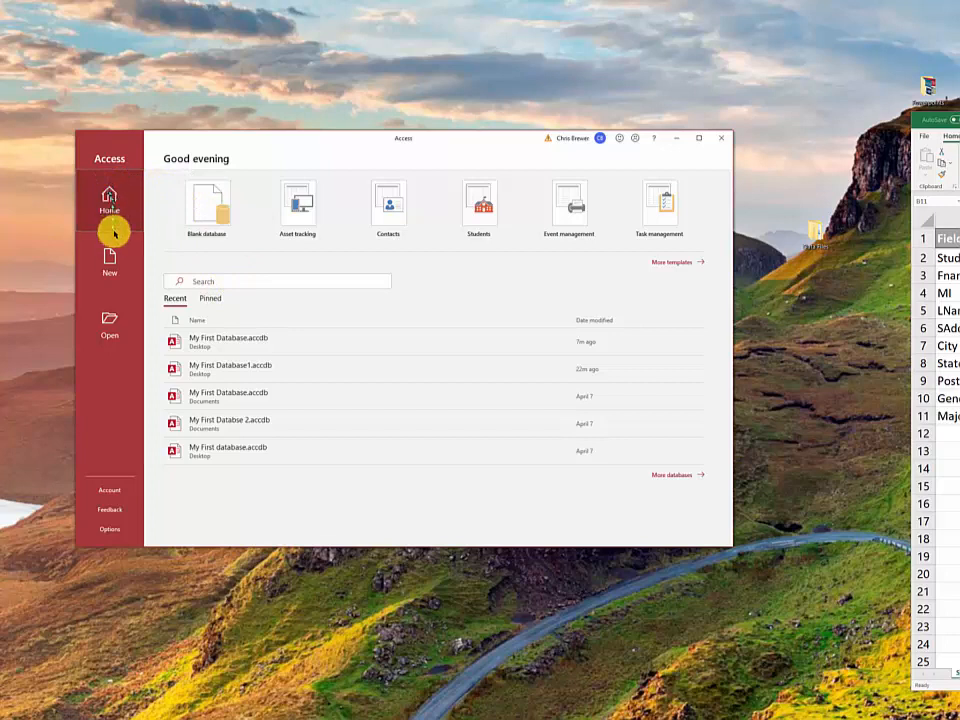
{"action": "left_click", "coordinate": [196, 200]}
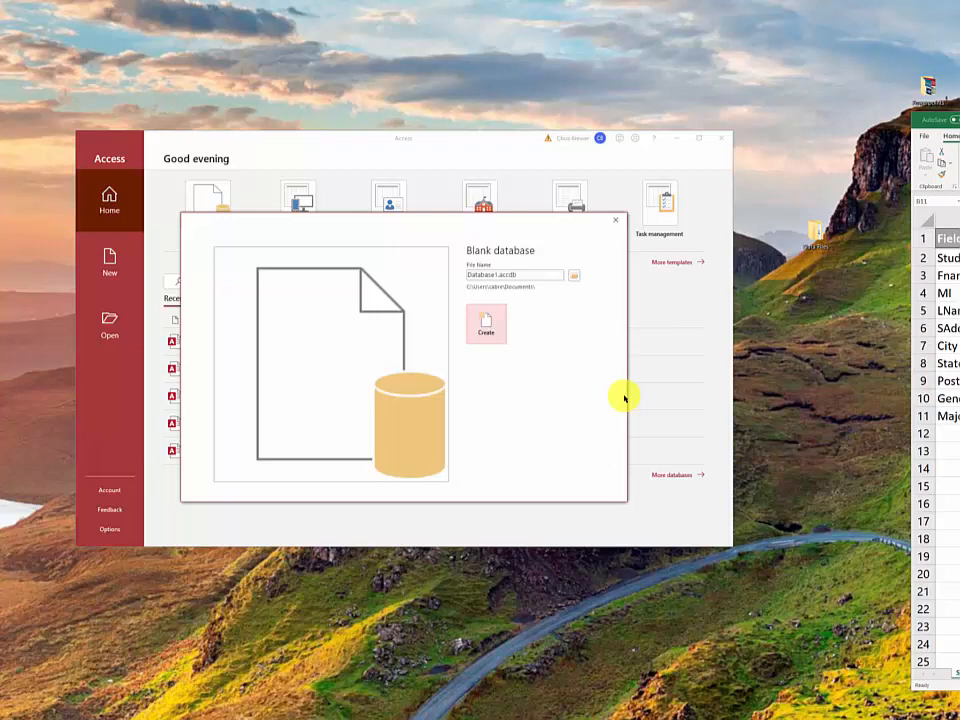
Replace Database1 with the file name 'My First Database' and pick the Desktop as its folder
{"action": "left_click", "coordinate": [498, 274]}
{"action": "left_click", "coordinate": [468, 278]}
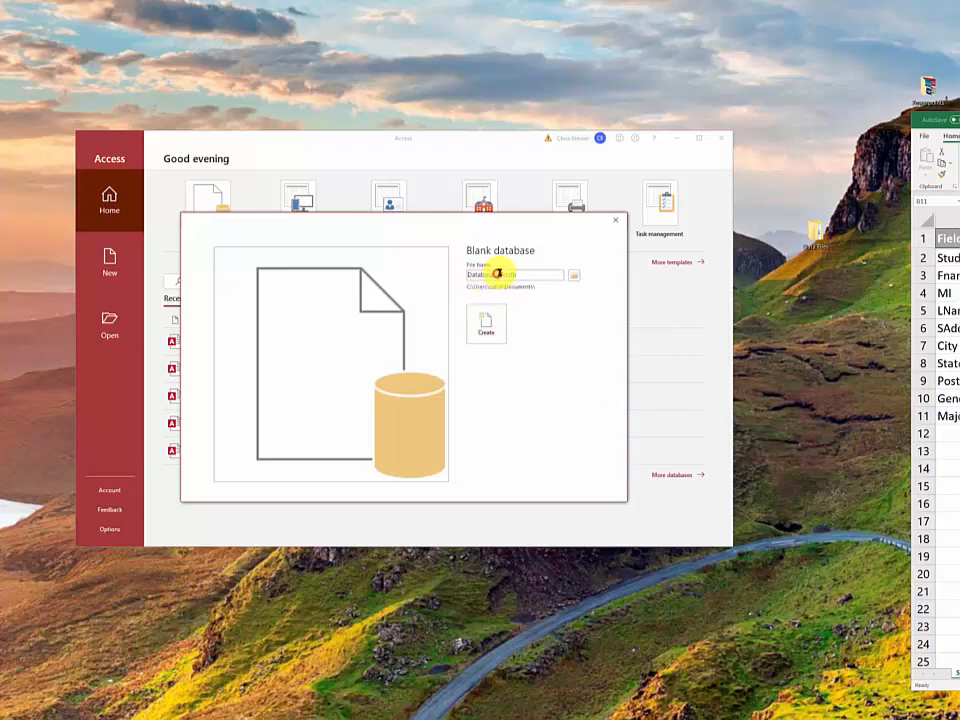
{"action": "key", "text": "Delete"}
{"action": "key", "text": "Delete"}
{"action": "key", "text": "Delete"}
{"action": "key", "text": "Delete"}
{"action": "key", "text": "Delete"}
{"action": "key", "text": "Delete"}
{"action": "key", "text": "Delete"}
{"action": "key", "text": "Delete"}
{"action": "key", "text": "Delete"}
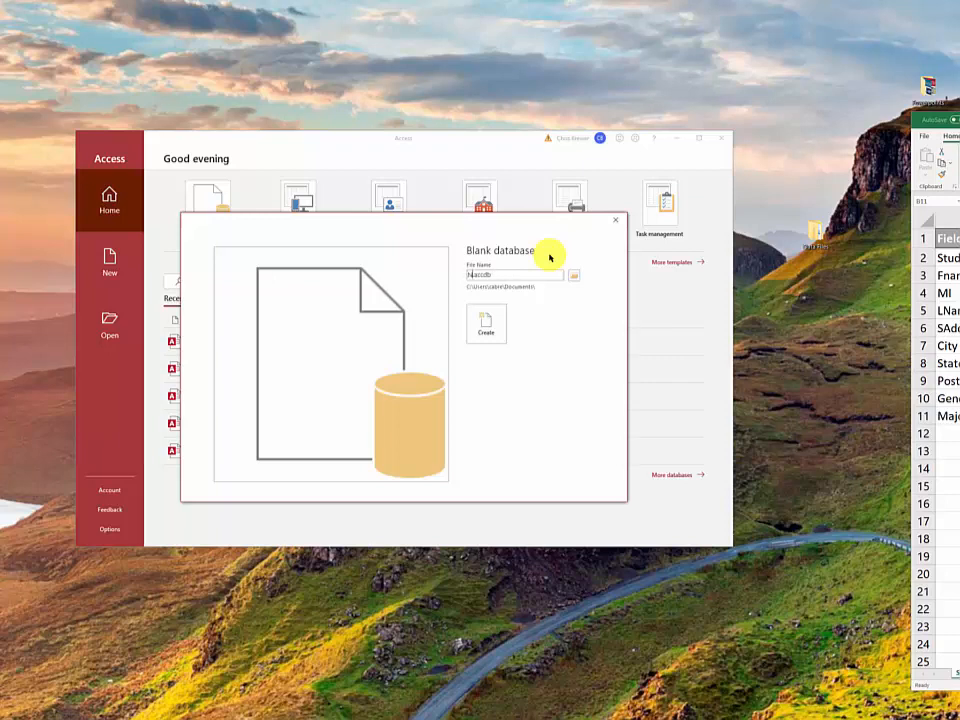
{"action": "type", "text": "My First Database"}
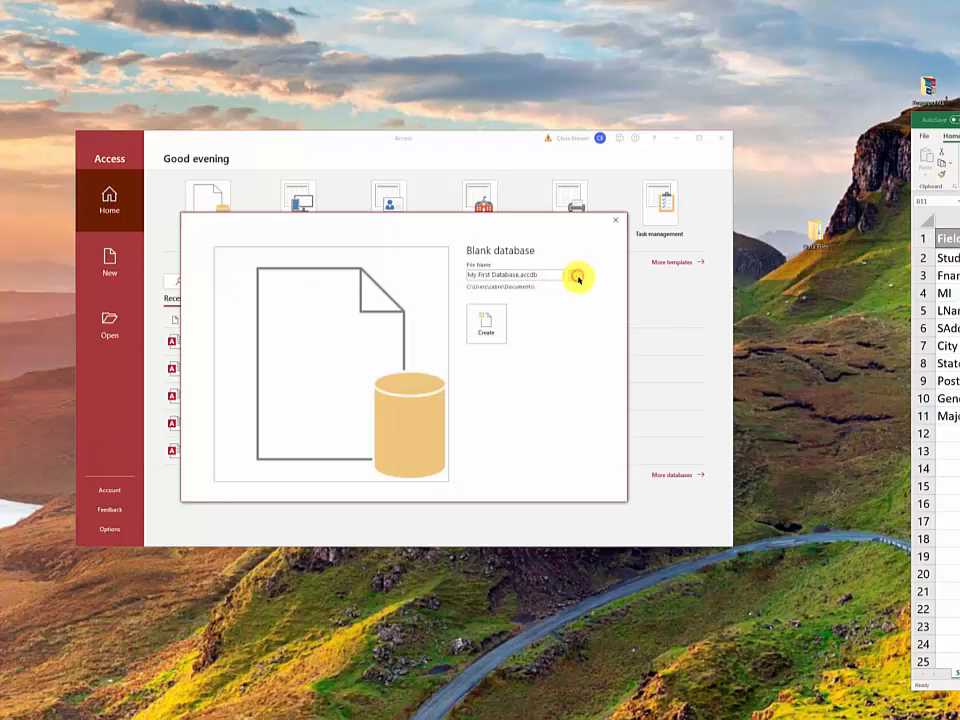
{"action": "left_click", "coordinate": [573, 276]}
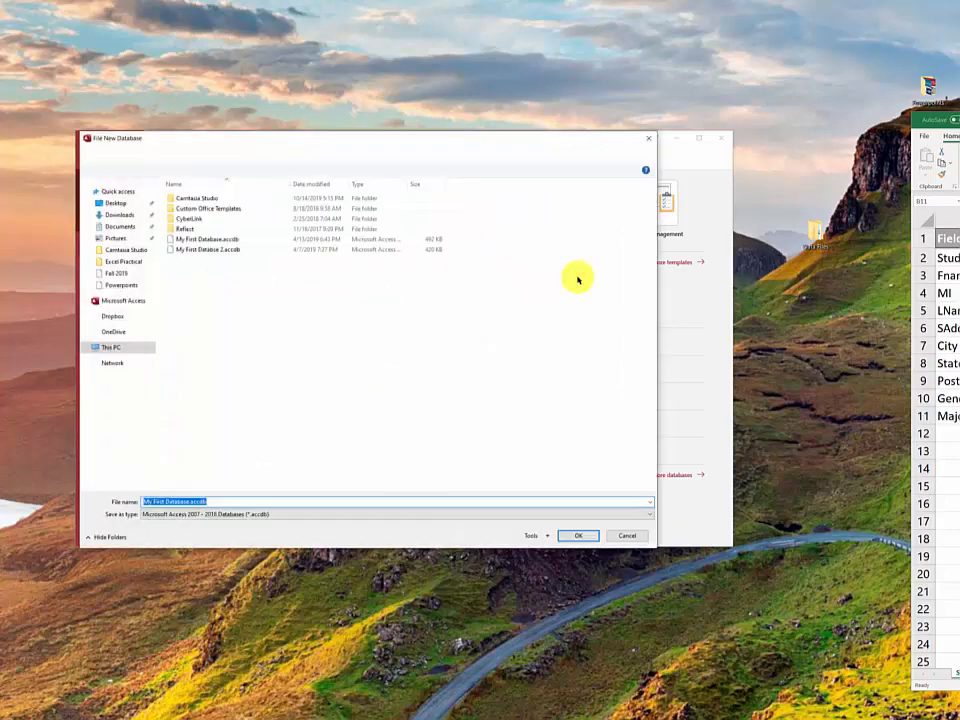
{"action": "left_click", "coordinate": [113, 204]}
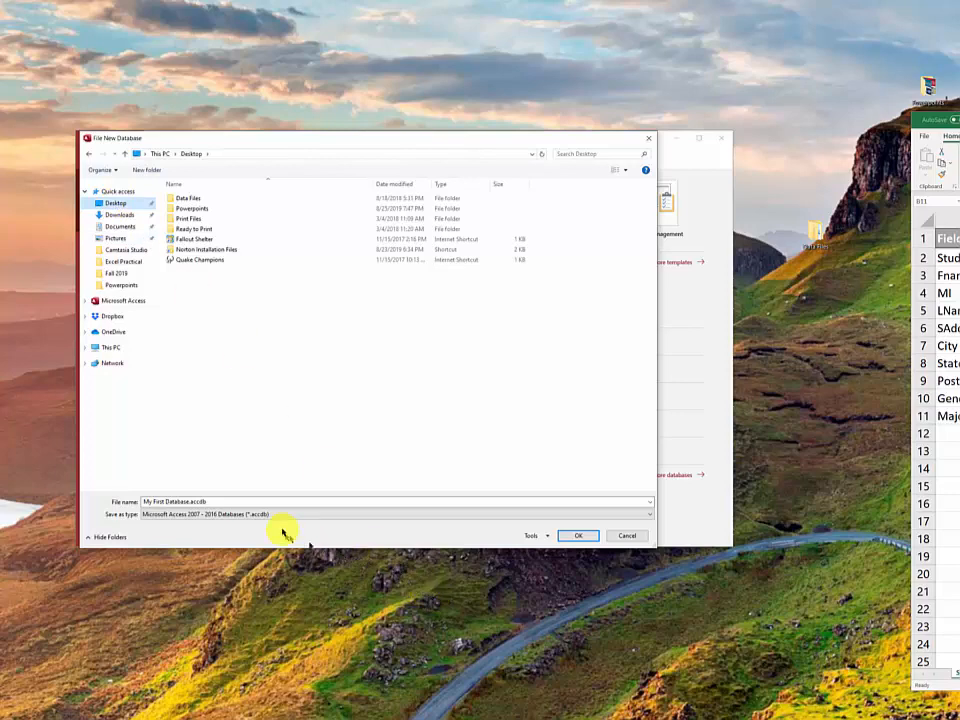
{"action": "left_click", "coordinate": [585, 537]}
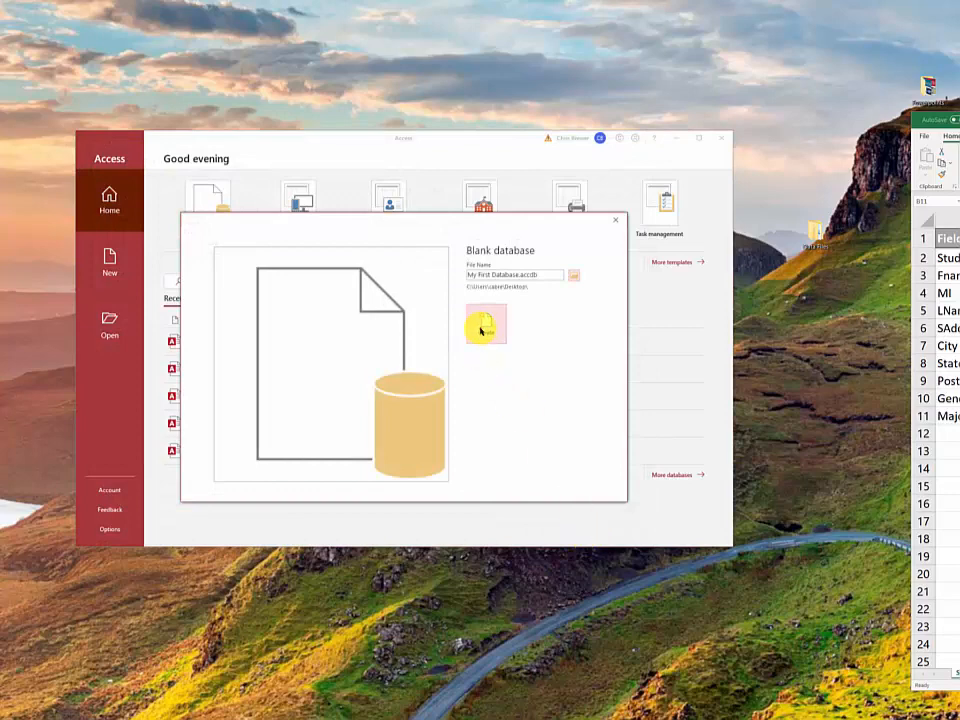
Create the blank My First Database.accdb on the Desktop, opening an empty Table1
{"action": "left_click", "coordinate": [481, 336]}
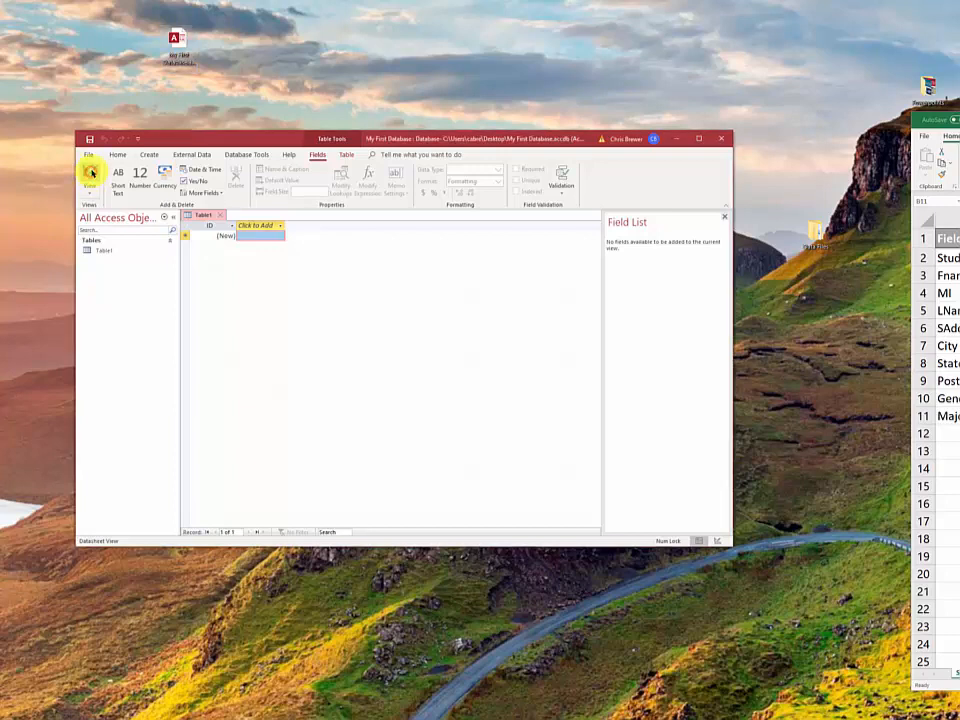
Switch Table1 to Design View, saving it under the name Students
{"action": "left_click", "coordinate": [93, 189]}
{"action": "left_click", "coordinate": [119, 232]}
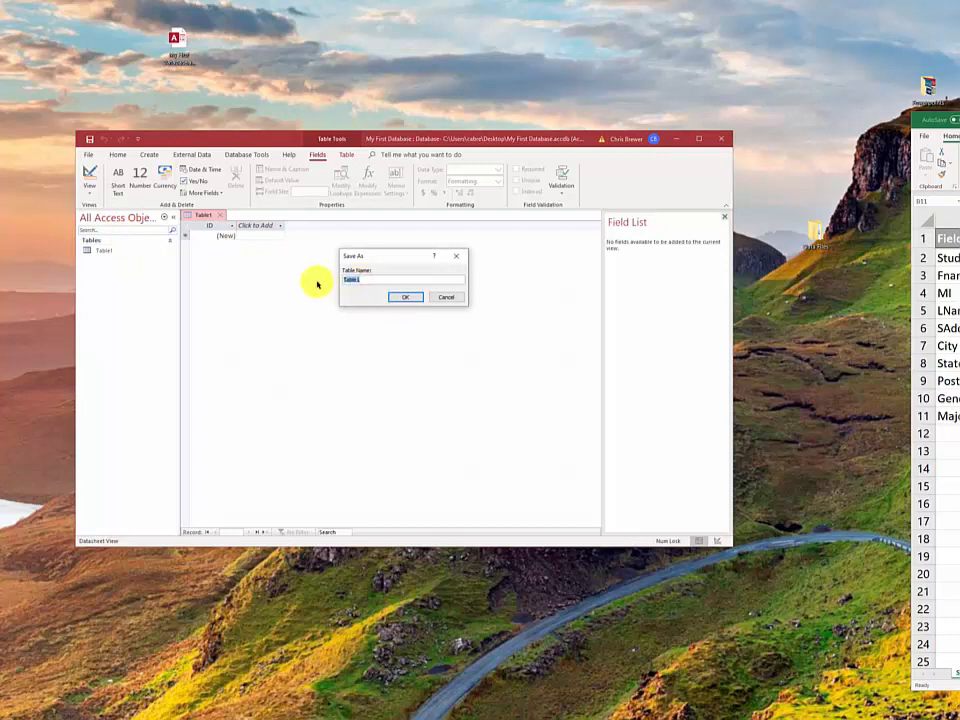
{"action": "type", "text": "Students"}
{"action": "left_click", "coordinate": [405, 297]}
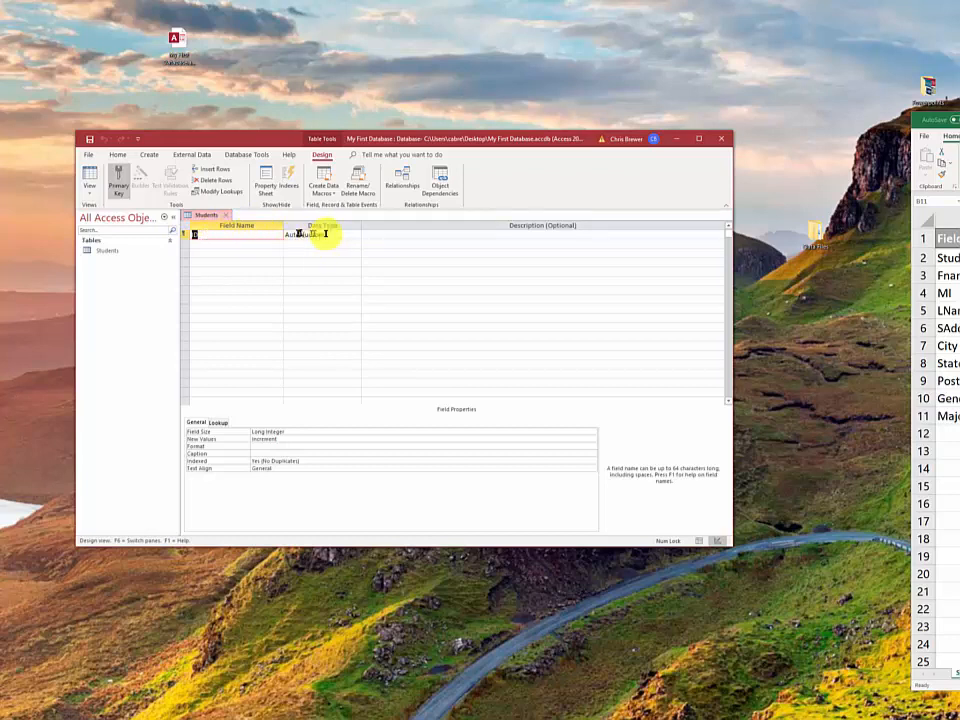
Rename the ID primary key field to Student ID
{"action": "left_click", "coordinate": [211, 236]}
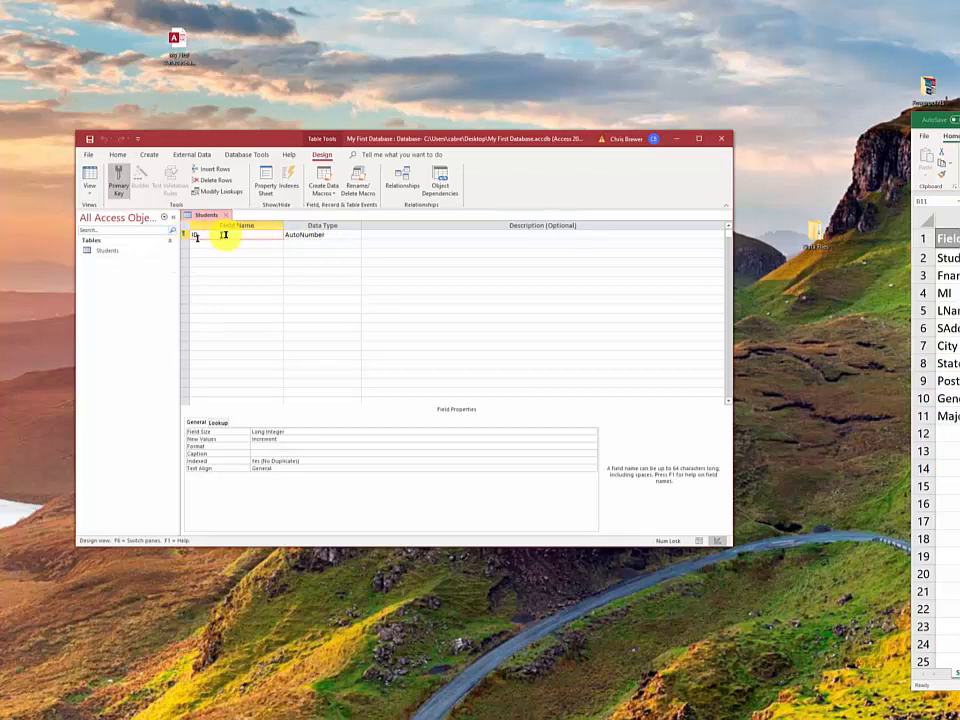
{"action": "double_click", "coordinate": [200, 236]}
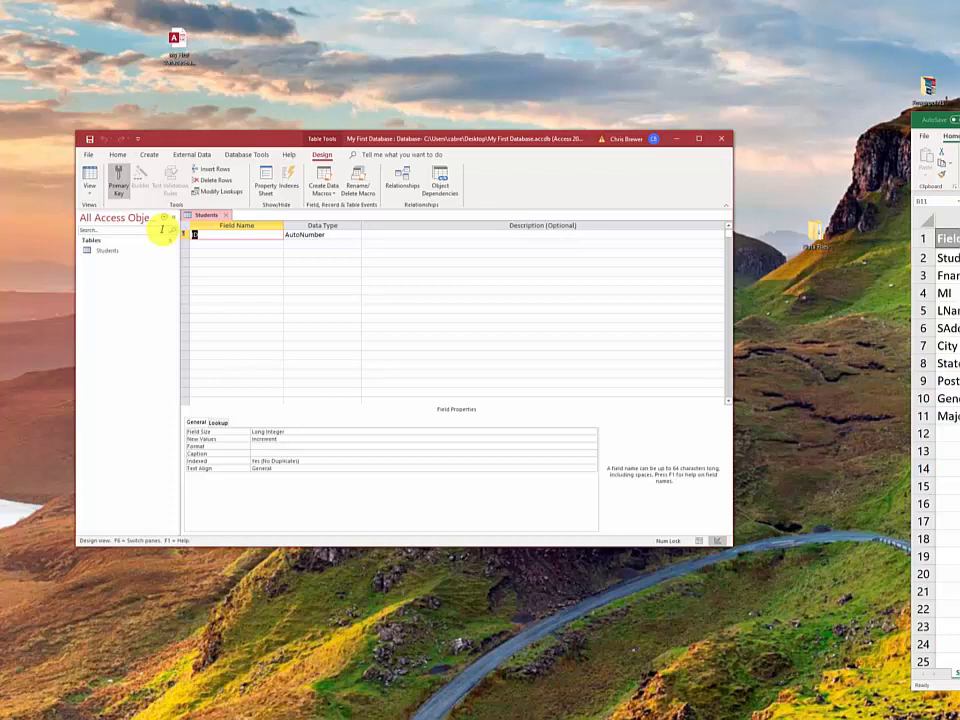
{"action": "type", "text": "Student ID"}
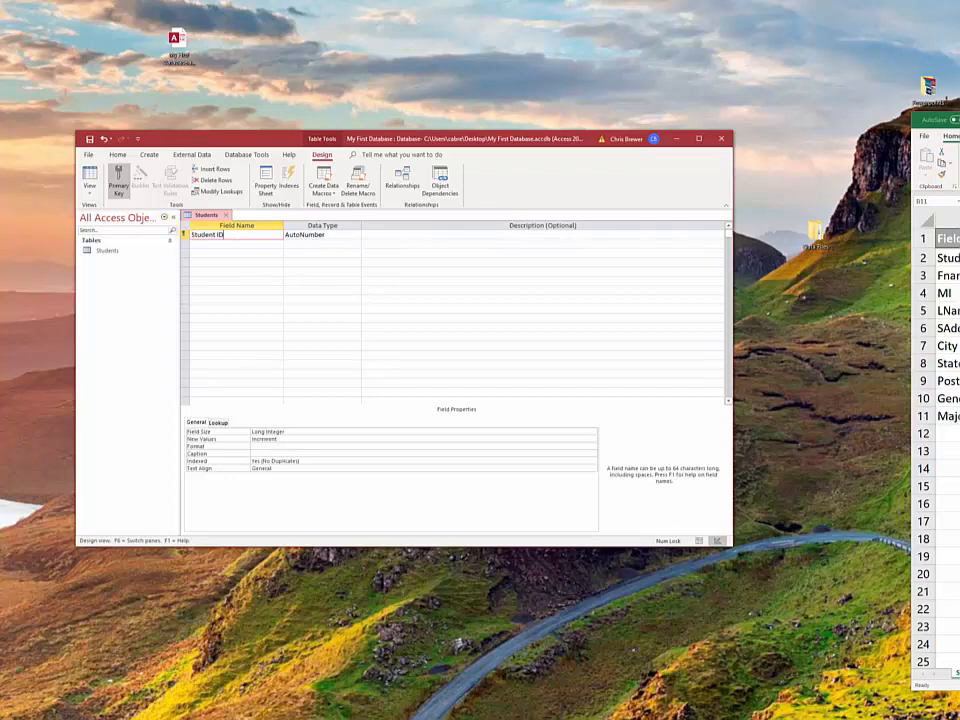
Arrange the Excel field list beside the Access design grid
{"action": "left_click_drag", "start_coordinate": [955, 127], "coordinate": [792, 110]}
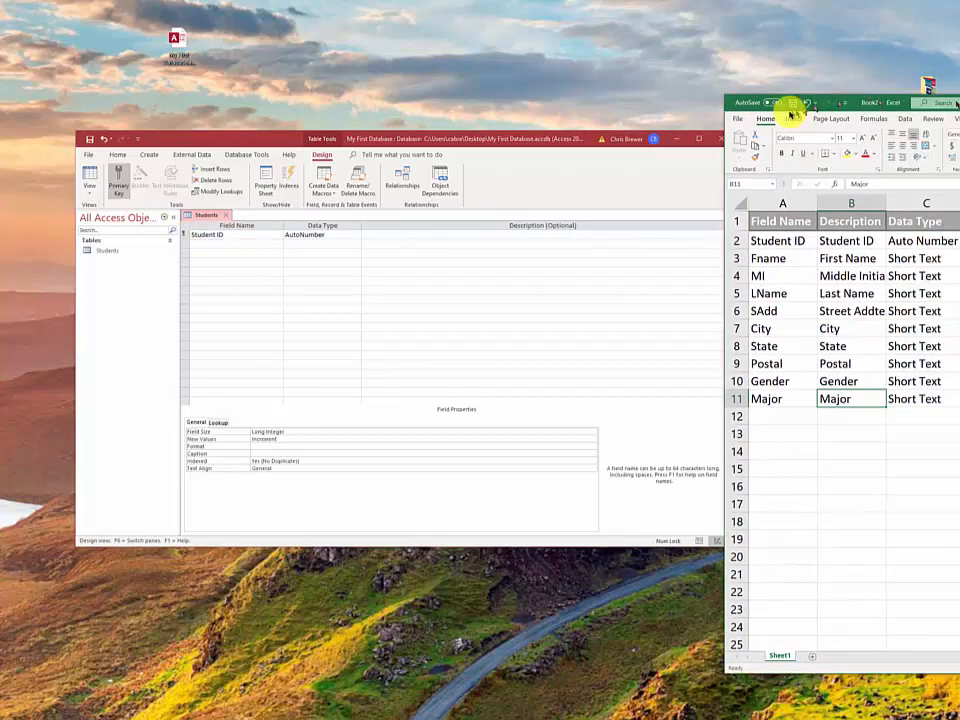
{"action": "left_click_drag", "start_coordinate": [564, 138], "coordinate": [492, 57]}
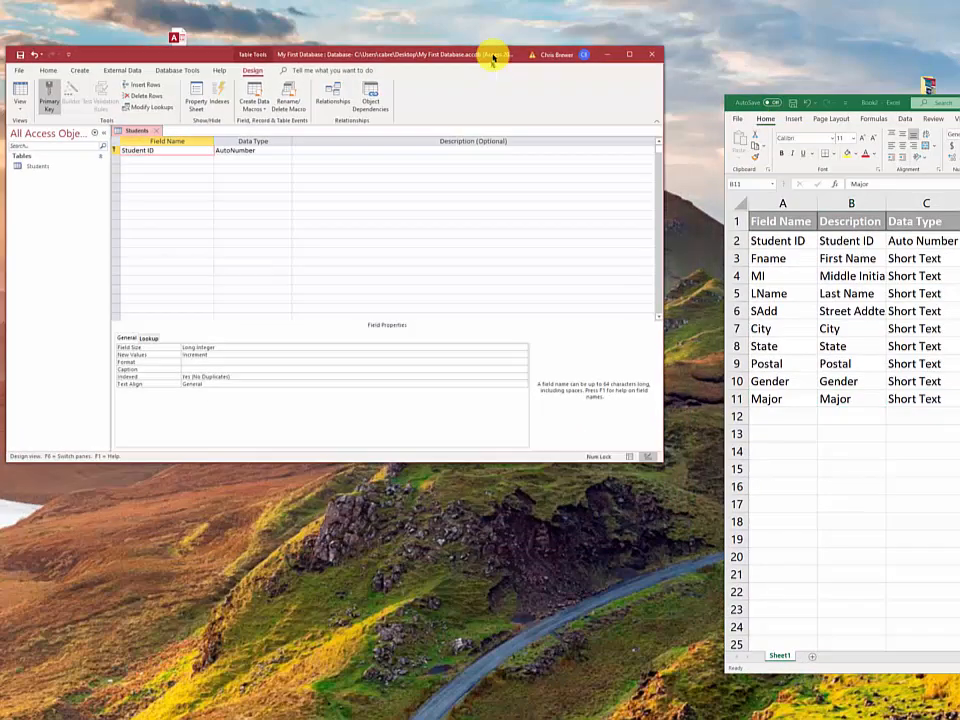
{"action": "left_click_drag", "start_coordinate": [906, 106], "coordinate": [819, 66]}
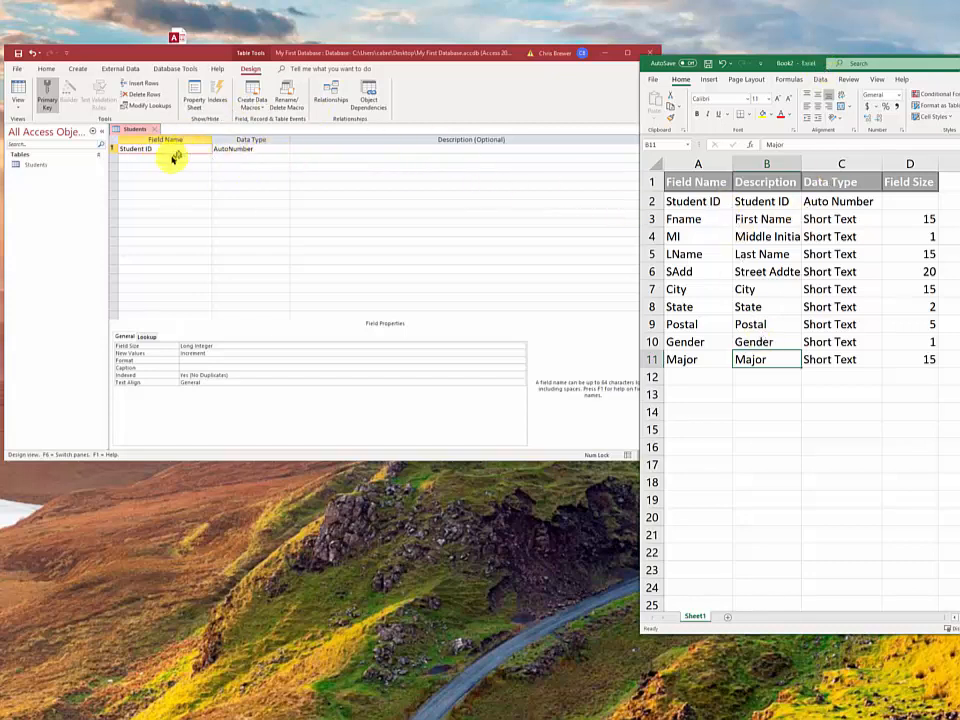
Add FName (First Name) and MI (Middle Initial) as Short Text fields
{"action": "left_click", "coordinate": [170, 158]}
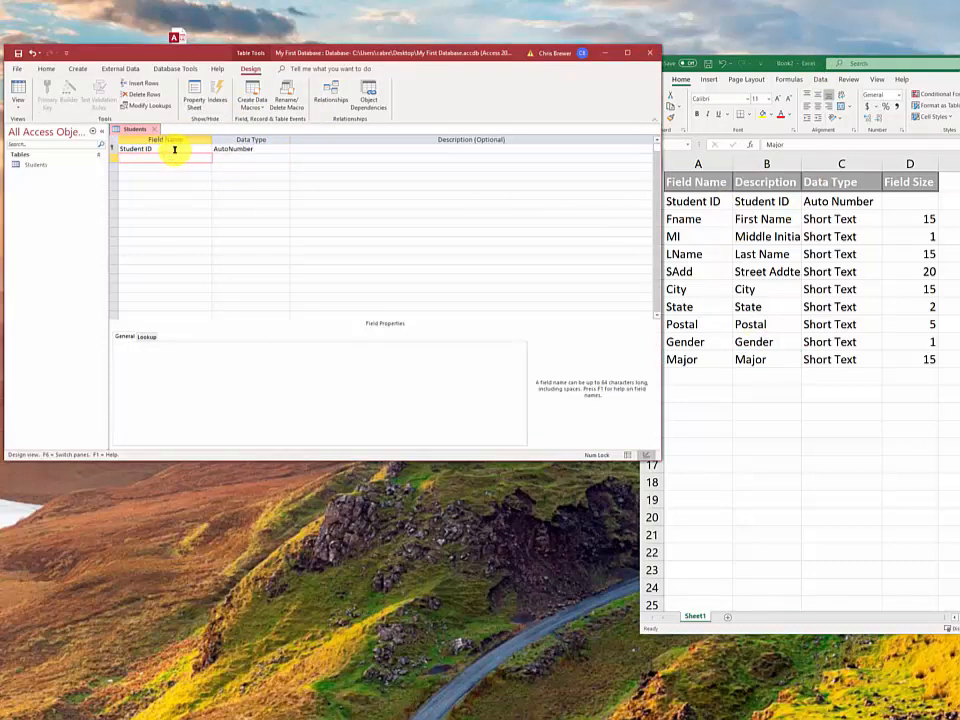
{"action": "type", "text": "FName"}
{"action": "left_click", "coordinate": [252, 157]}
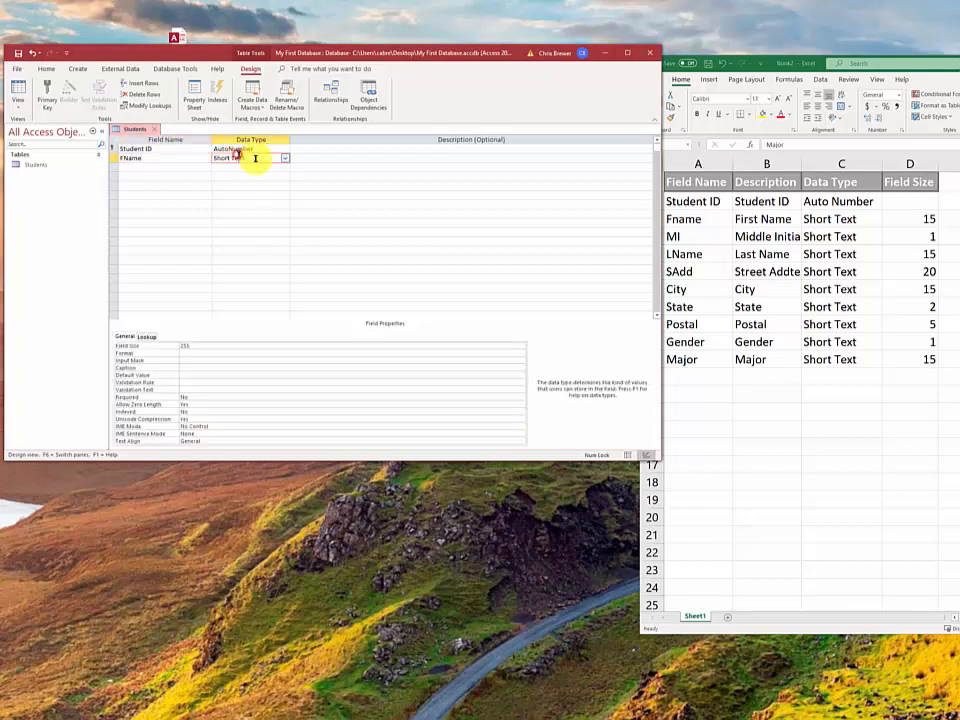
{"action": "left_click", "coordinate": [315, 156]}
{"action": "type", "text": "Firs"}
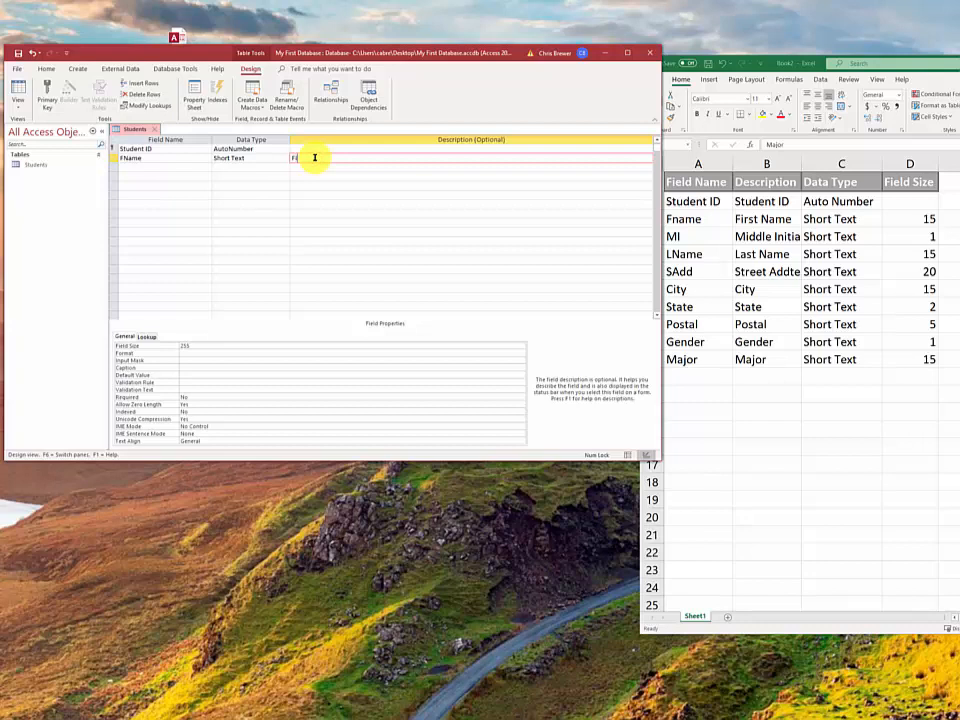
{"action": "type", "text": "t Name"}
{"action": "left_click", "coordinate": [157, 167]}
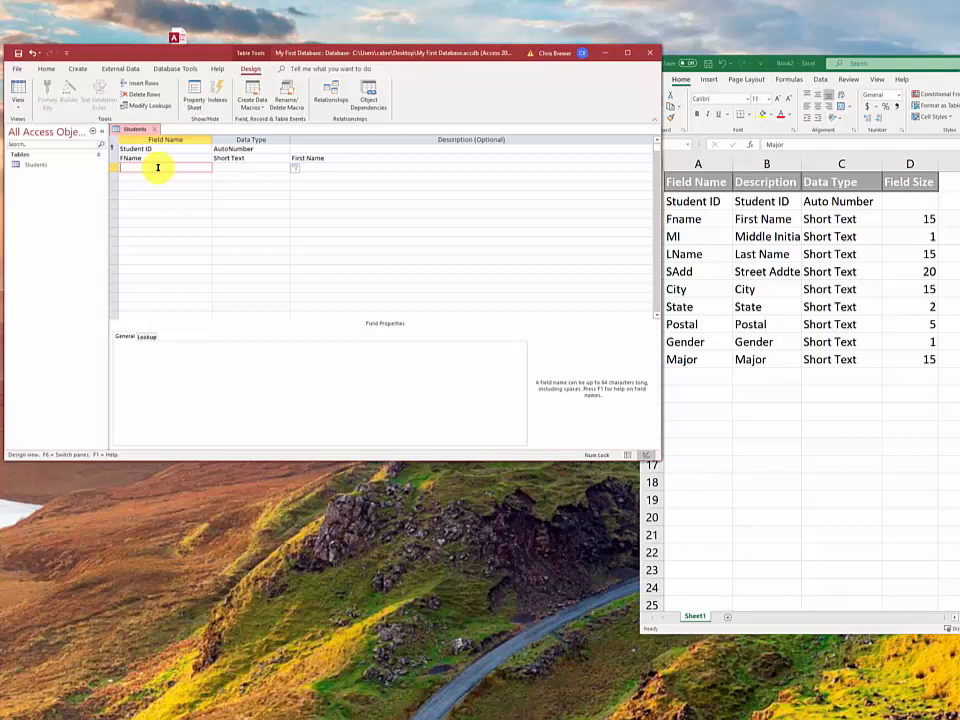
{"action": "type", "text": "MI"}
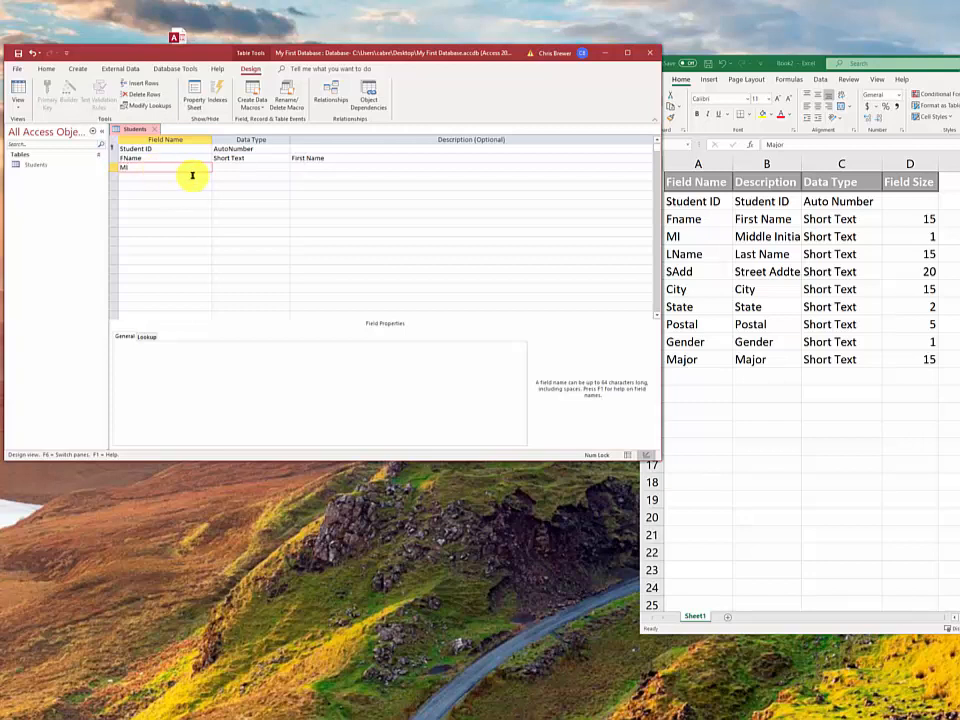
{"action": "left_click", "coordinate": [266, 168]}
{"action": "left_click", "coordinate": [302, 165]}
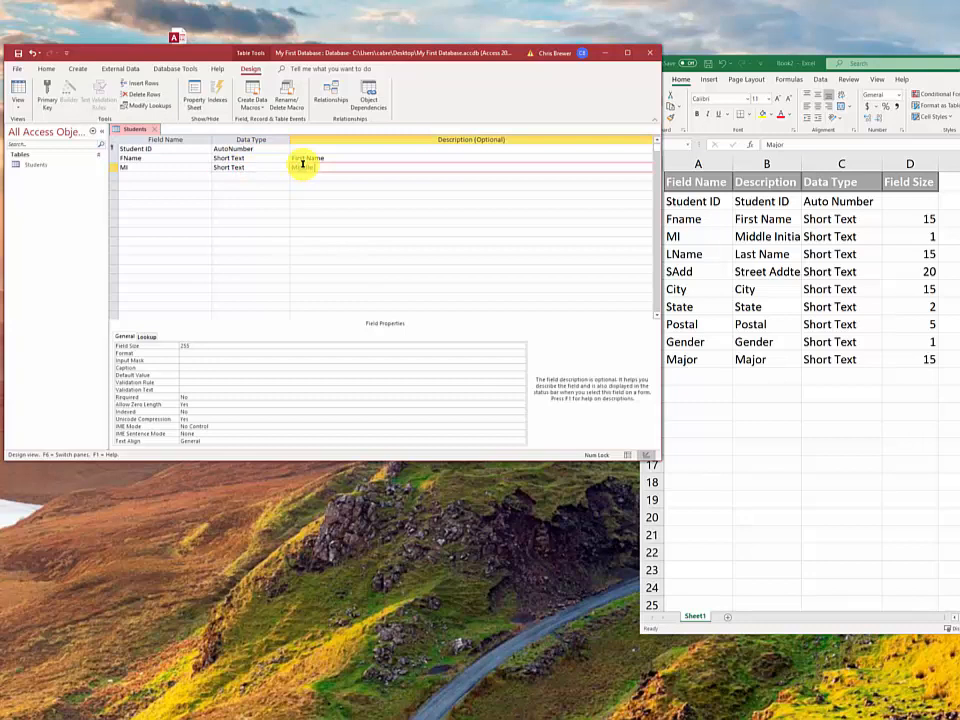
{"action": "type", "text": "Middle Initial"}
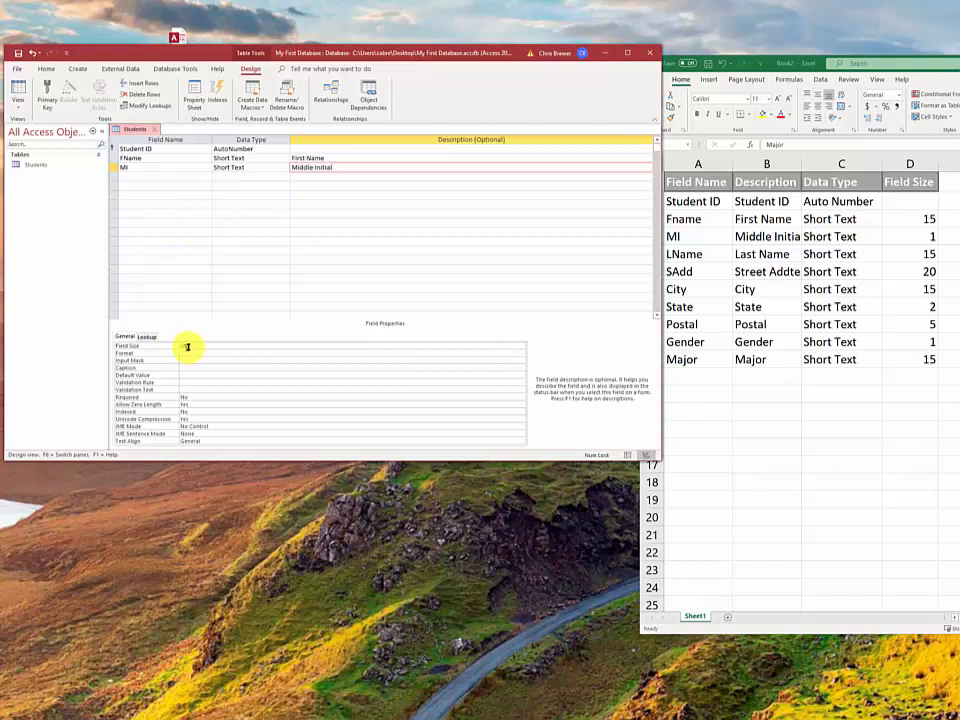
Set FName's field size to 15 and MI's field size to 1
{"action": "left_click", "coordinate": [332, 157]}
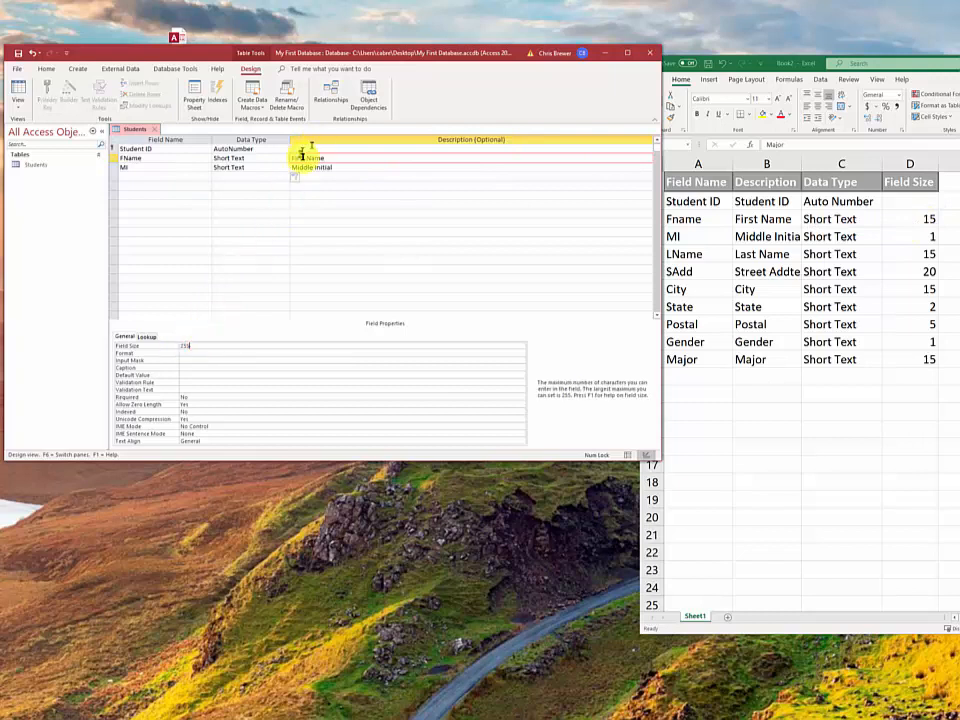
{"action": "left_click", "coordinate": [187, 343]}
{"action": "left_click_drag", "start_coordinate": [192, 345], "coordinate": [175, 352]}
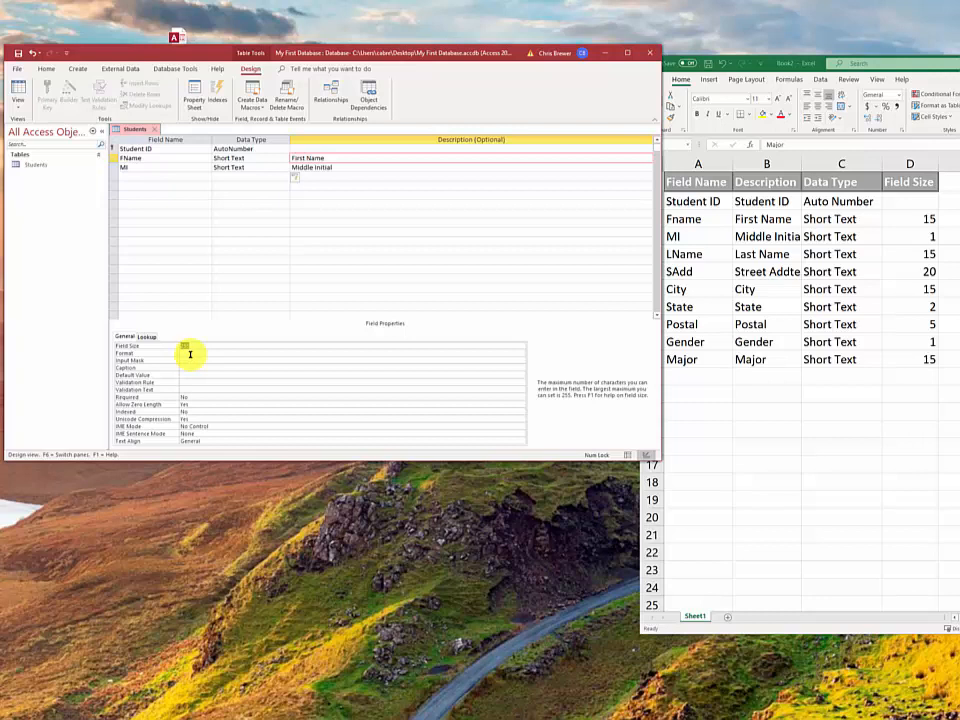
{"action": "type", "text": "15"}
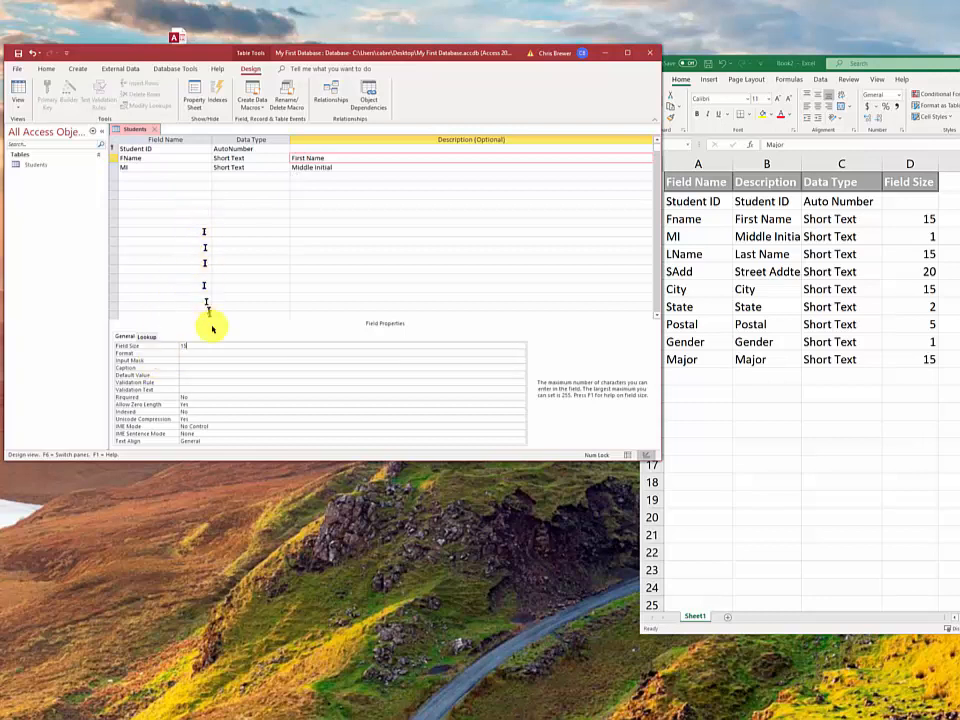
{"action": "left_click", "coordinate": [320, 167]}
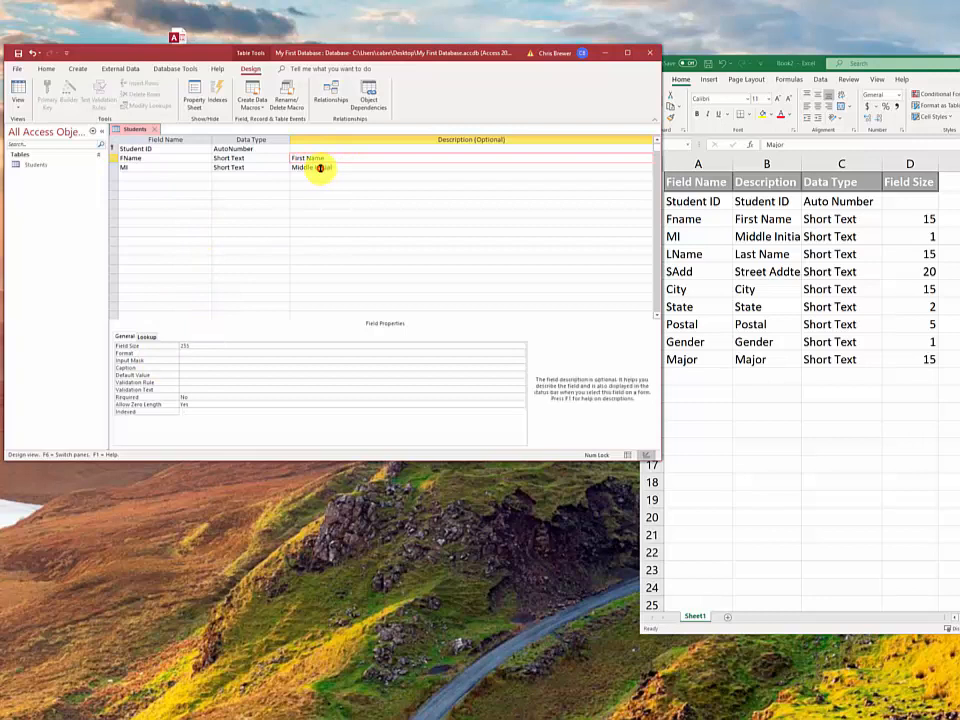
{"action": "mouse_move", "coordinate": [193, 347]}
{"action": "left_mouse_down"}
{"action": "mouse_move", "coordinate": [160, 349]}
{"action": "mouse_move", "coordinate": [176, 347]}
{"action": "left_mouse_up"}
{"action": "type", "text": "1"}
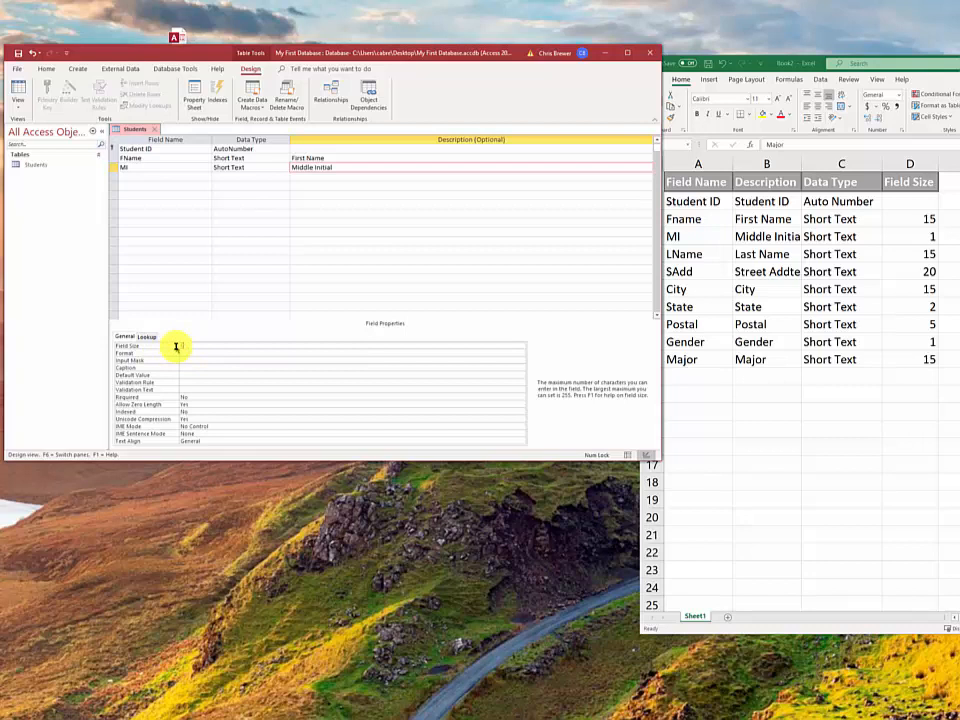
Add the LName field described as Last Name with field size 15
{"action": "left_click", "coordinate": [125, 175]}
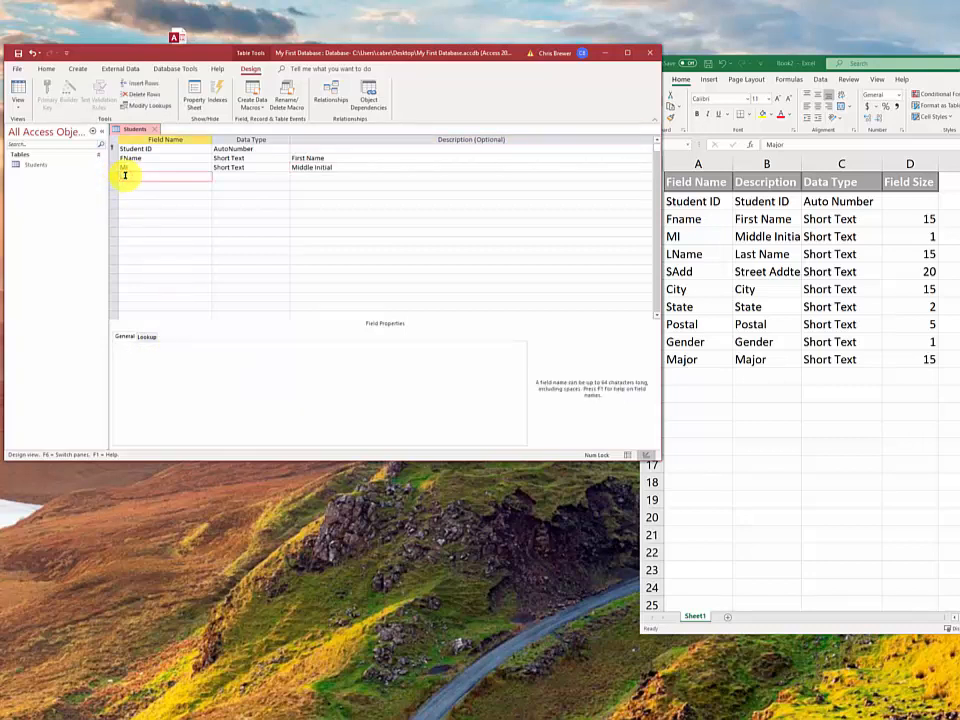
{"action": "type", "text": "LName"}
{"action": "key", "text": "Tab"}
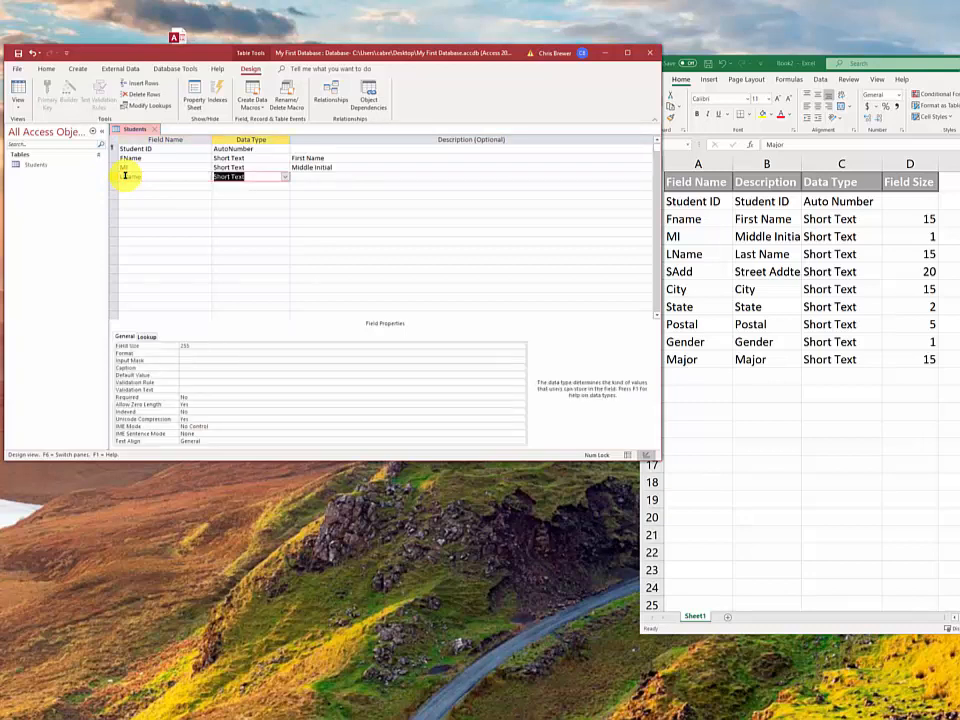
{"action": "key", "text": "Tab"}
{"action": "type", "text": "Las"}
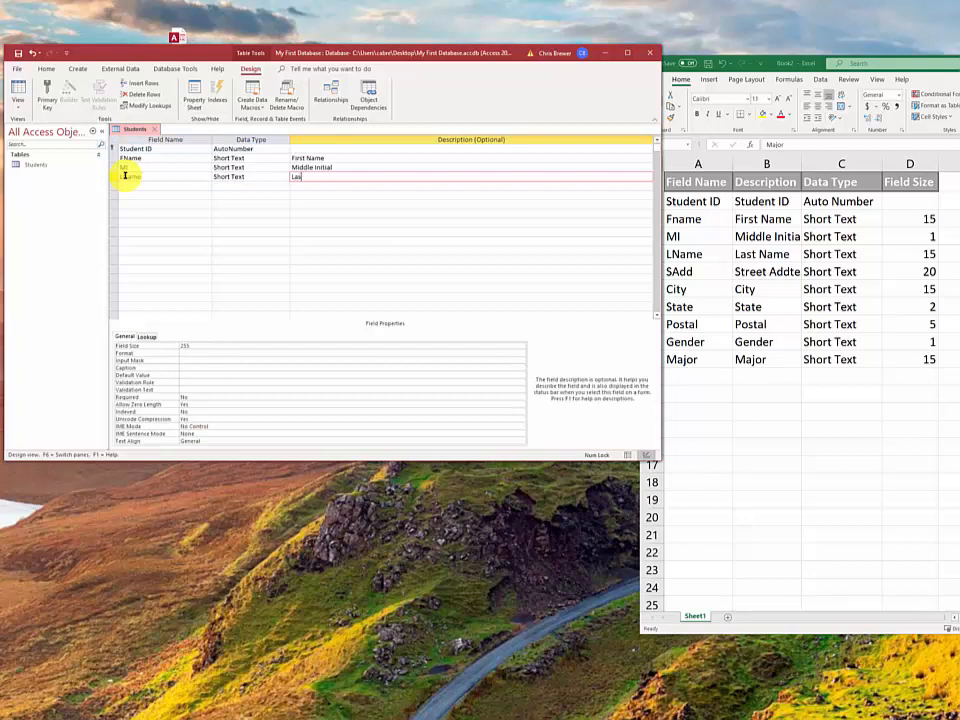
{"action": "type", "text": "t Name"}
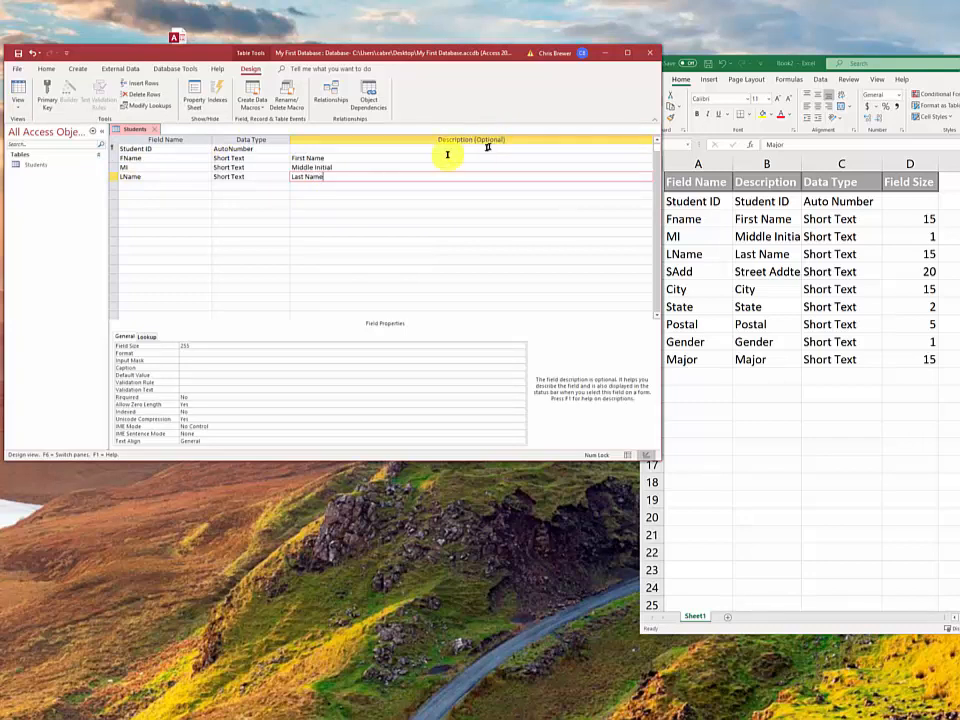
{"action": "left_click", "coordinate": [145, 177]}
{"action": "double_click", "coordinate": [199, 347]}
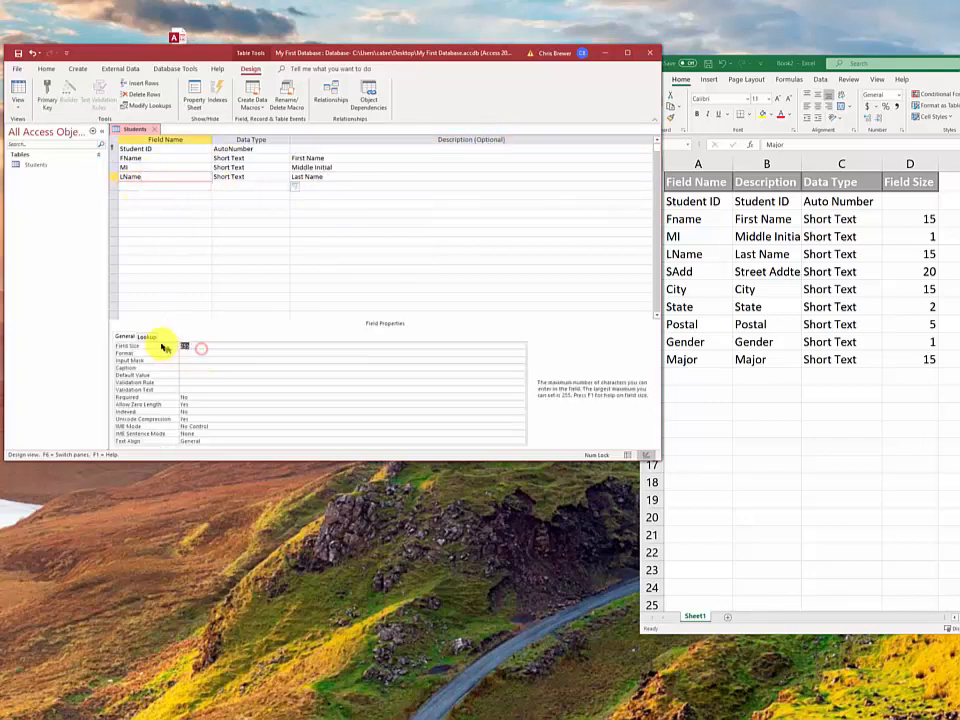
{"action": "type", "text": "15"}
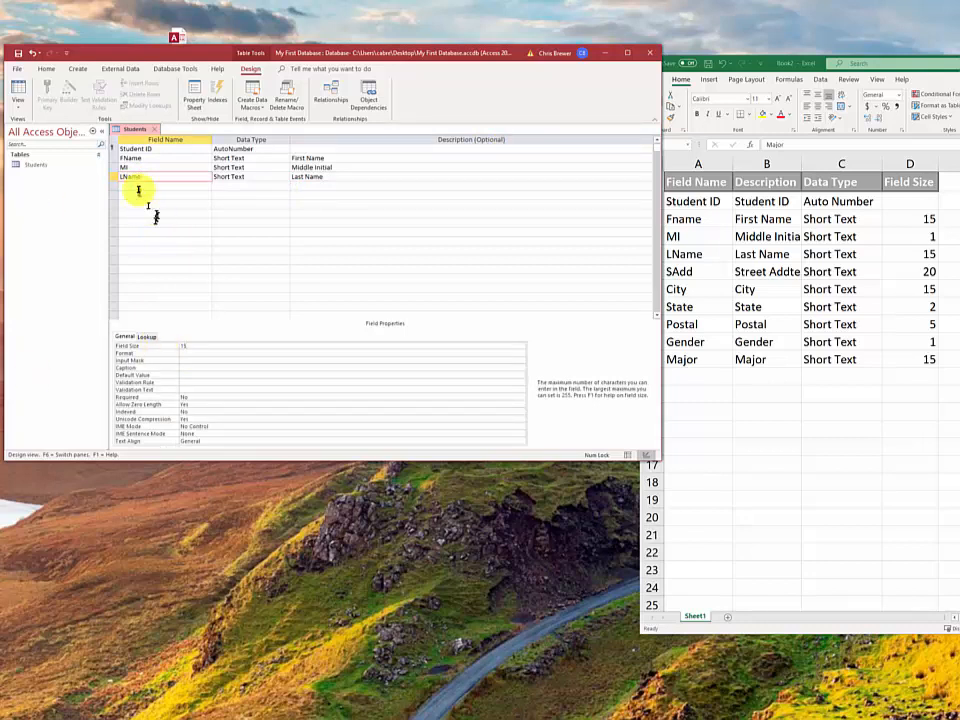
Add the SAdd Short Text field with the description Street Address
{"action": "left_click", "coordinate": [138, 186]}
{"action": "type", "text": "SAdd"}
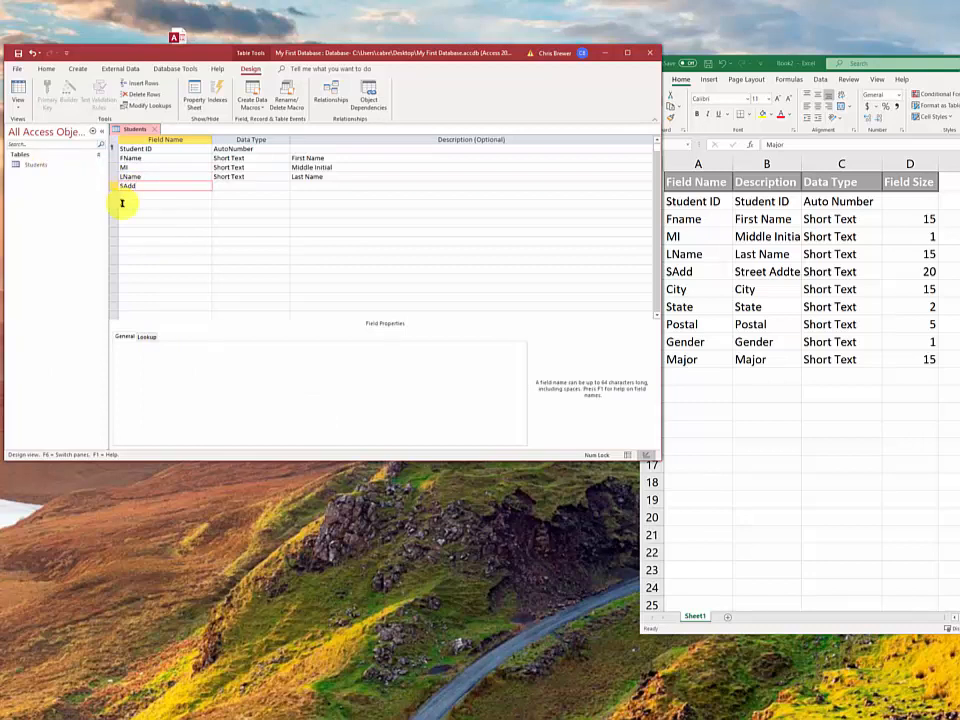
{"action": "left_click", "coordinate": [223, 185]}
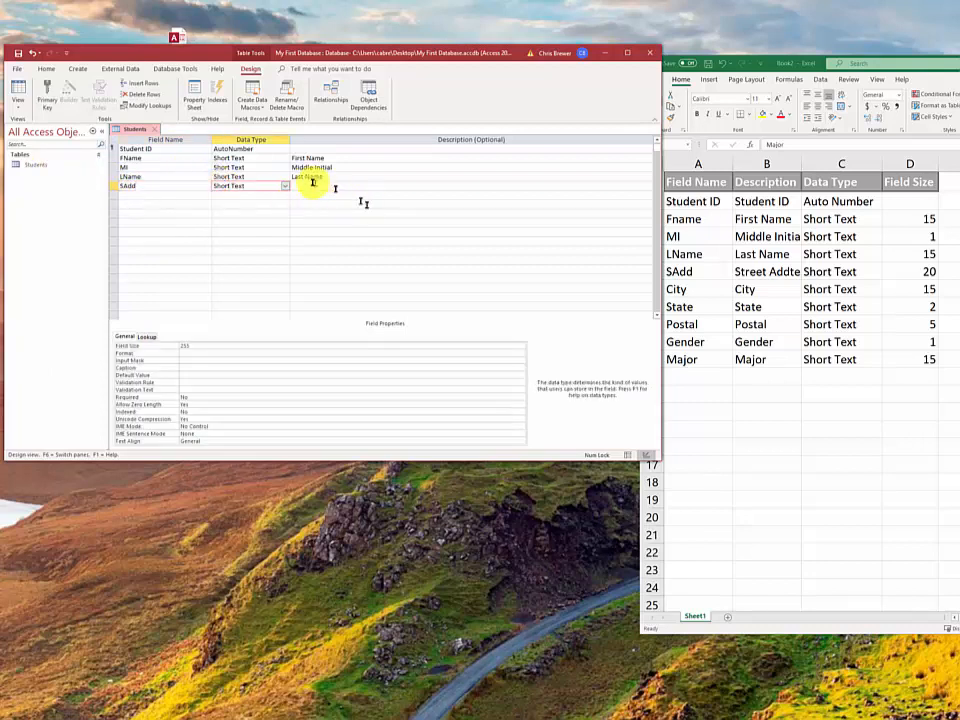
{"action": "left_click", "coordinate": [312, 184]}
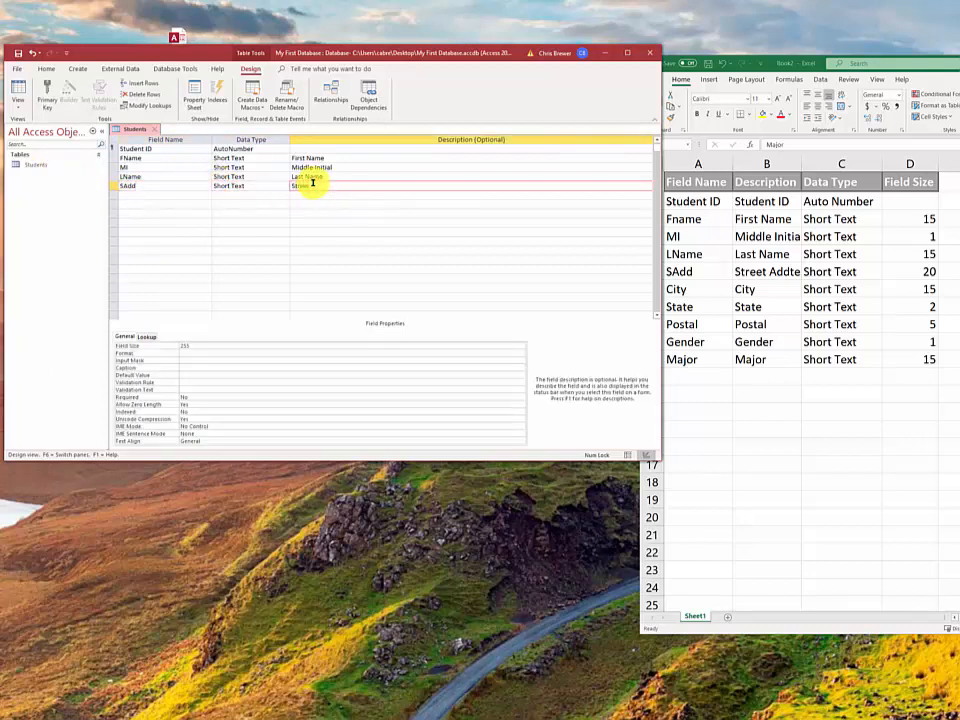
{"action": "type", "text": "Street Address"}
{"action": "left_click", "coordinate": [195, 345]}
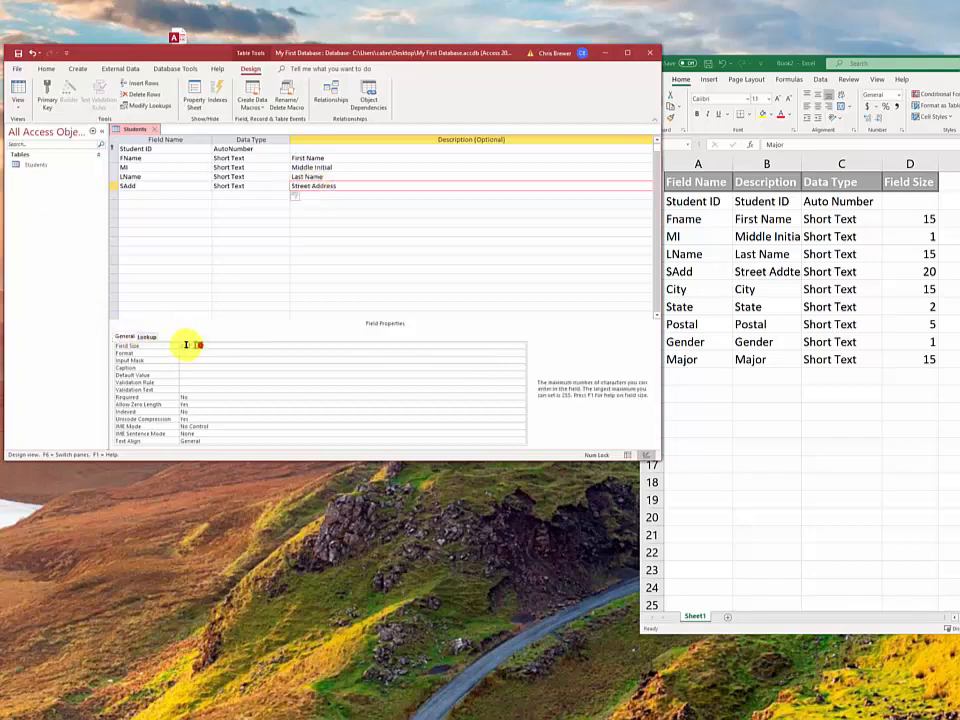
Give SAdd size 20, then add a City field described City with a smaller size
{"action": "type", "text": "20"}
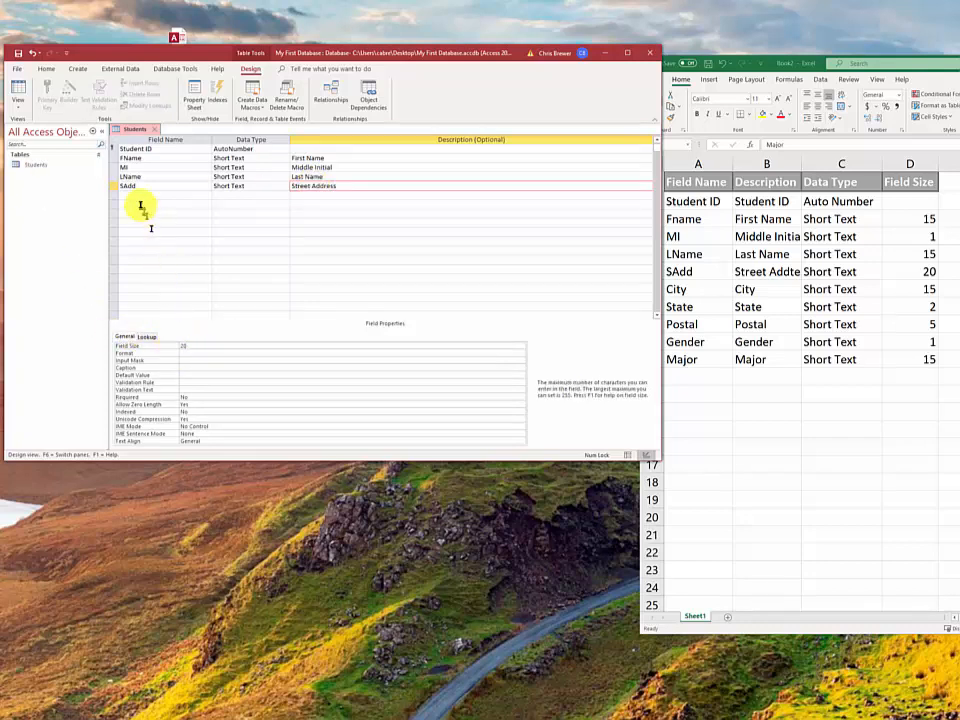
{"action": "left_click", "coordinate": [132, 188]}
{"action": "left_click", "coordinate": [134, 195]}
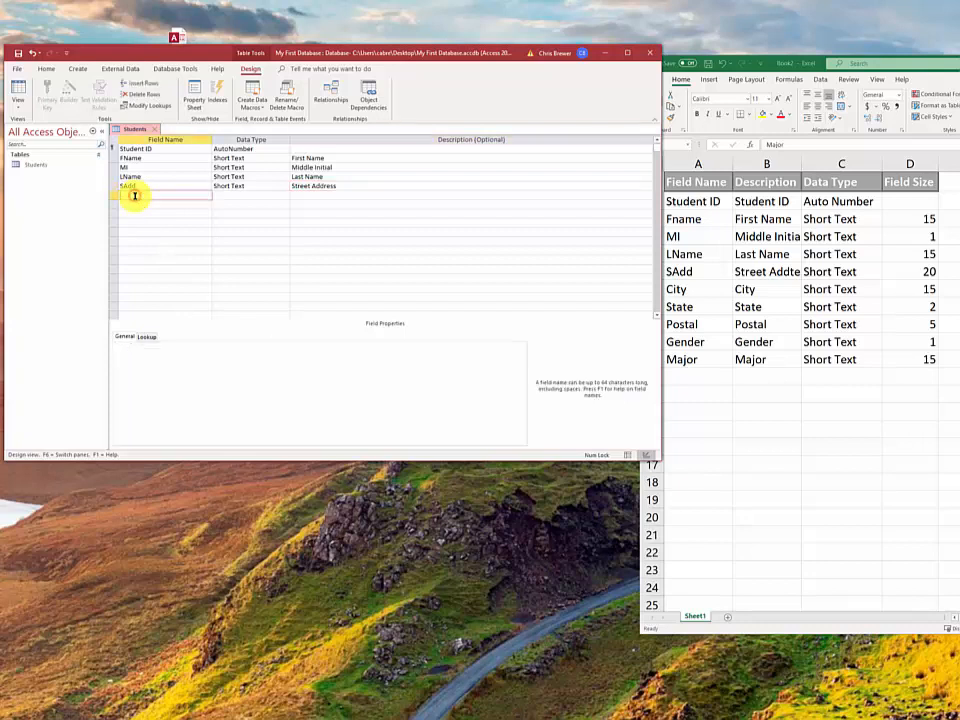
{"action": "left_click", "coordinate": [223, 195]}
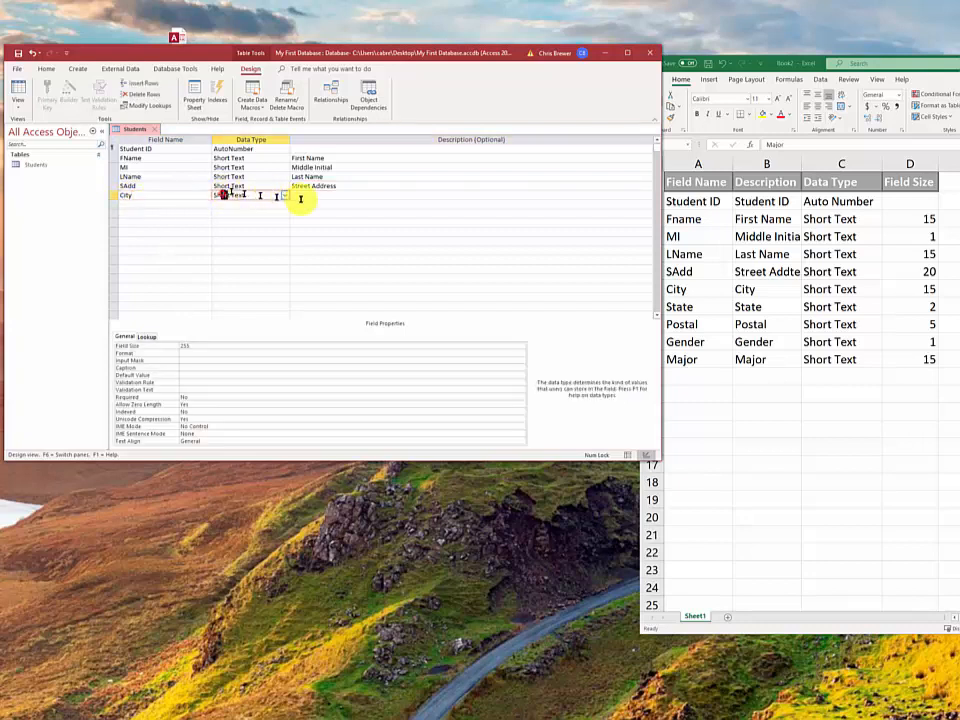
{"action": "left_click", "coordinate": [311, 198]}
{"action": "type", "text": "C"}
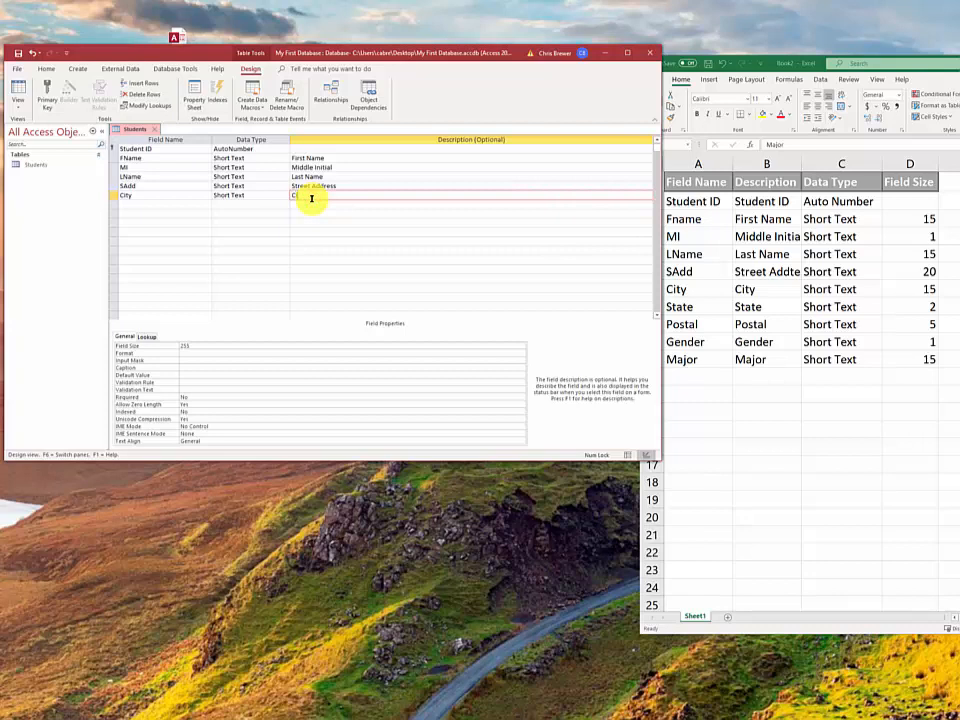
{"action": "type", "text": "ity"}
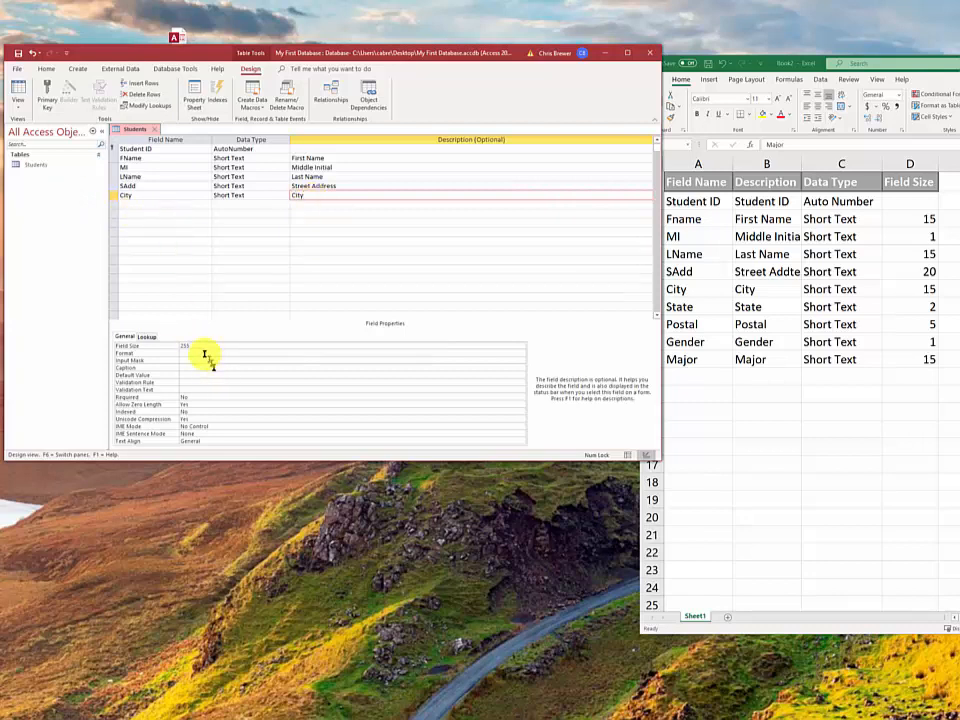
{"action": "left_click", "coordinate": [172, 346]}
{"action": "left_click_drag", "start_coordinate": [172, 346], "coordinate": [165, 349]}
{"action": "type", "text": "15"}
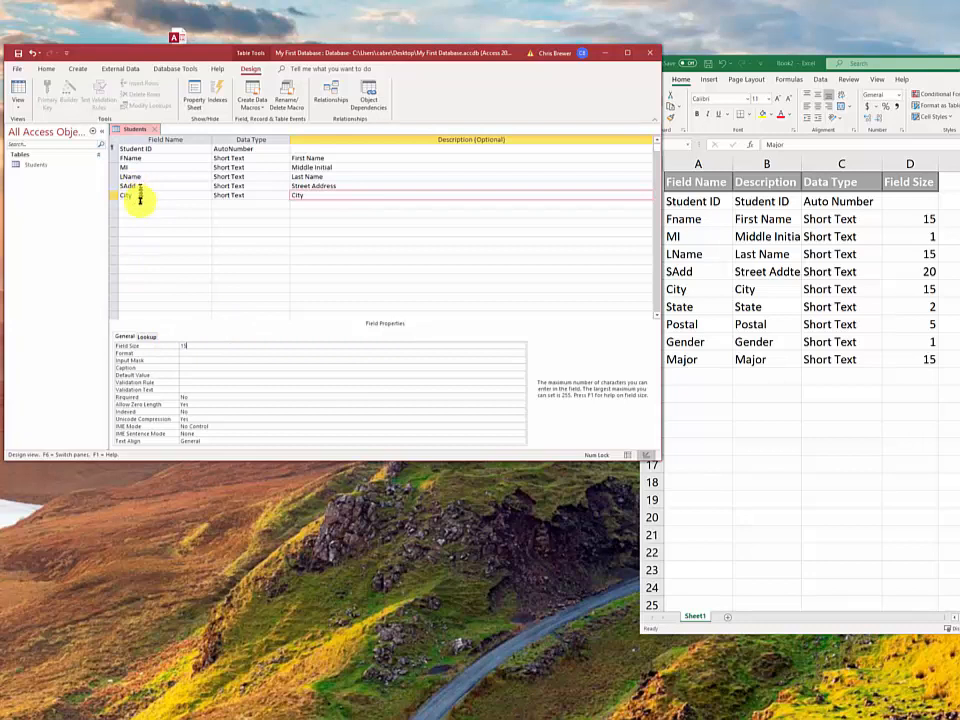
Add a State Short Text field with the description State and field size 2
{"action": "left_click", "coordinate": [139, 205]}
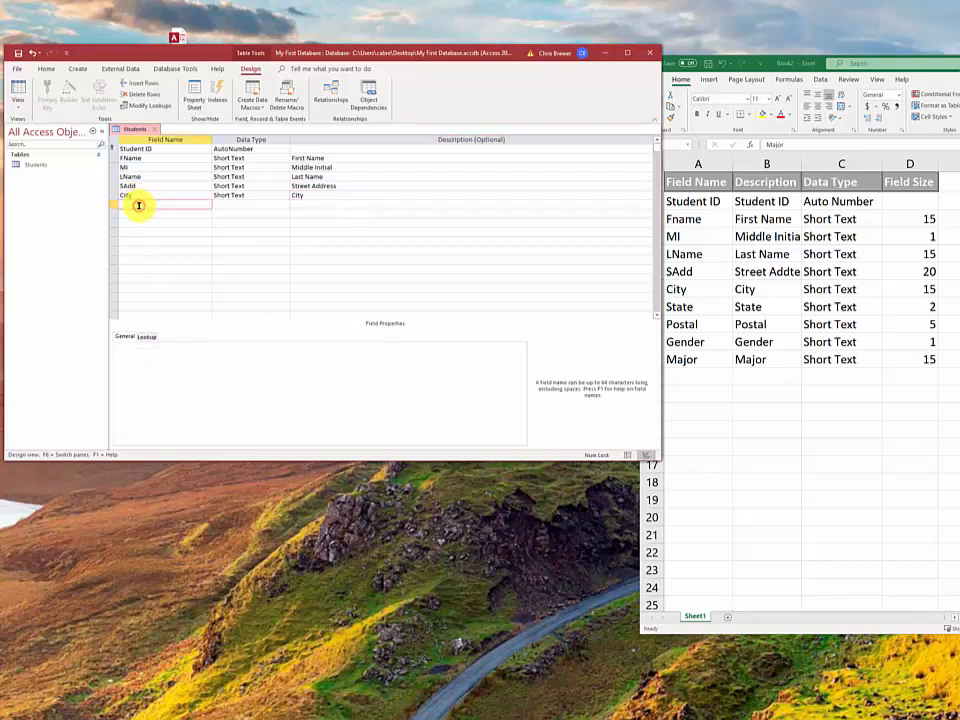
{"action": "type", "text": "State"}
{"action": "key", "text": "Tab"}
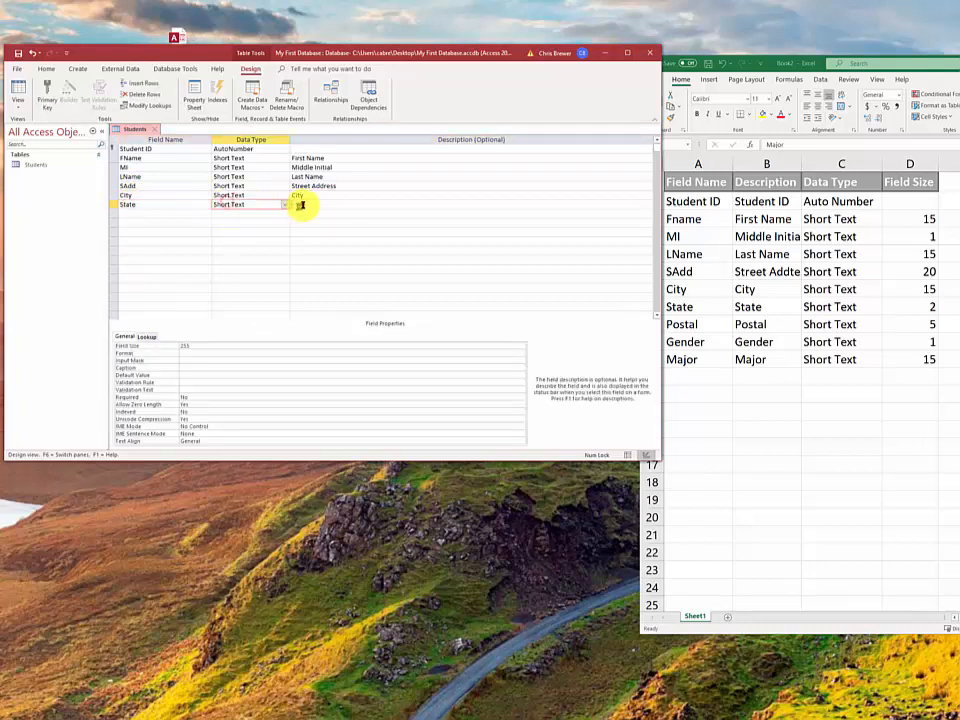
{"action": "left_click", "coordinate": [300, 205]}
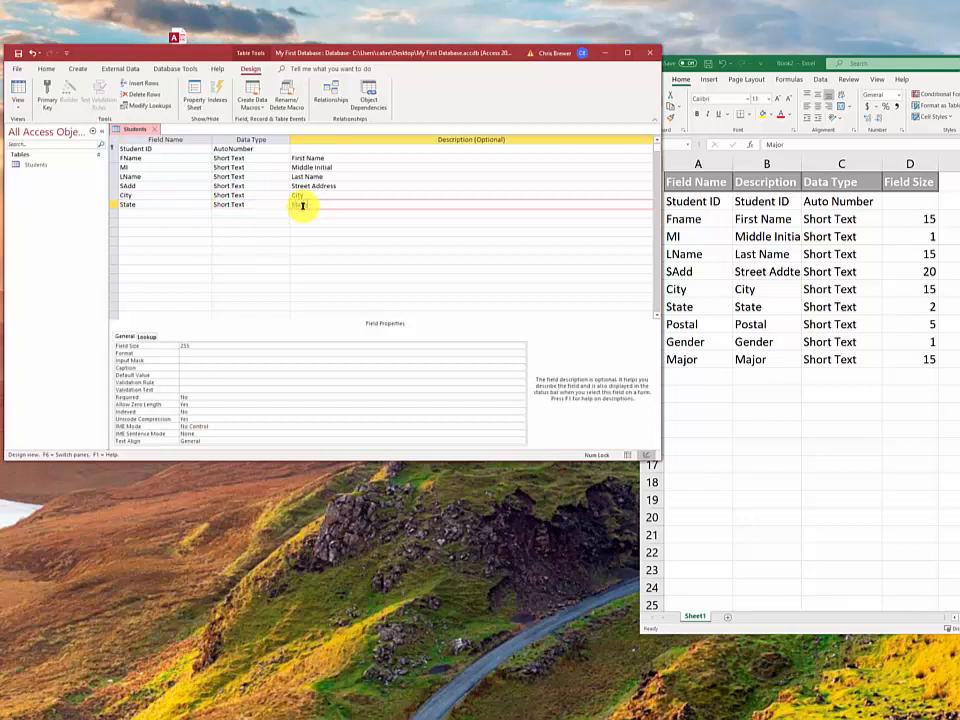
{"action": "type", "text": "State"}
{"action": "left_click", "coordinate": [168, 346]}
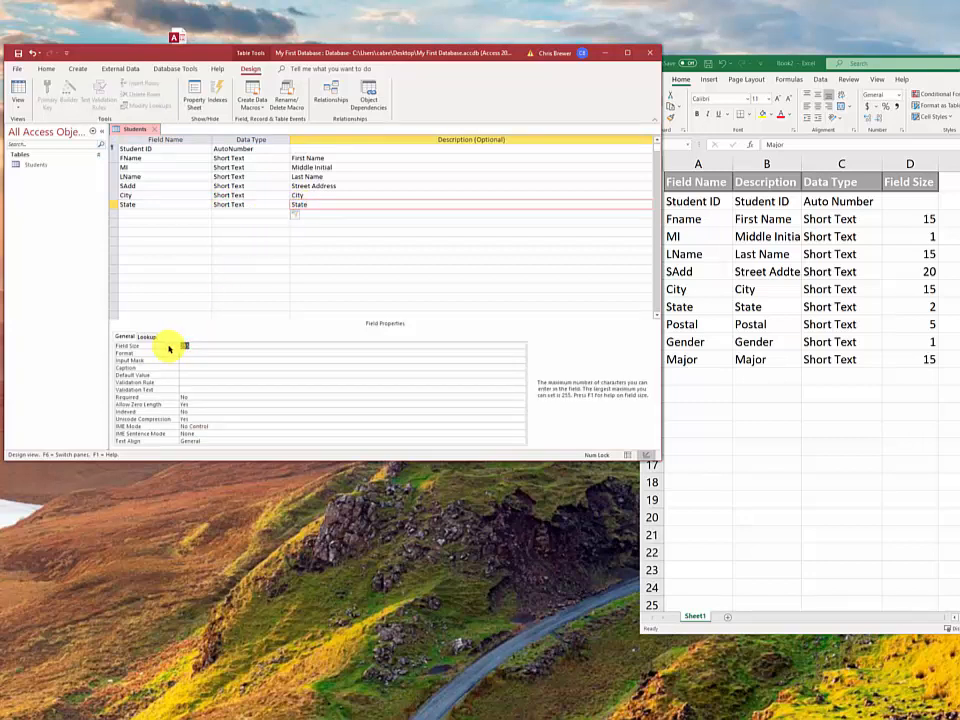
{"action": "left_click", "coordinate": [129, 212]}
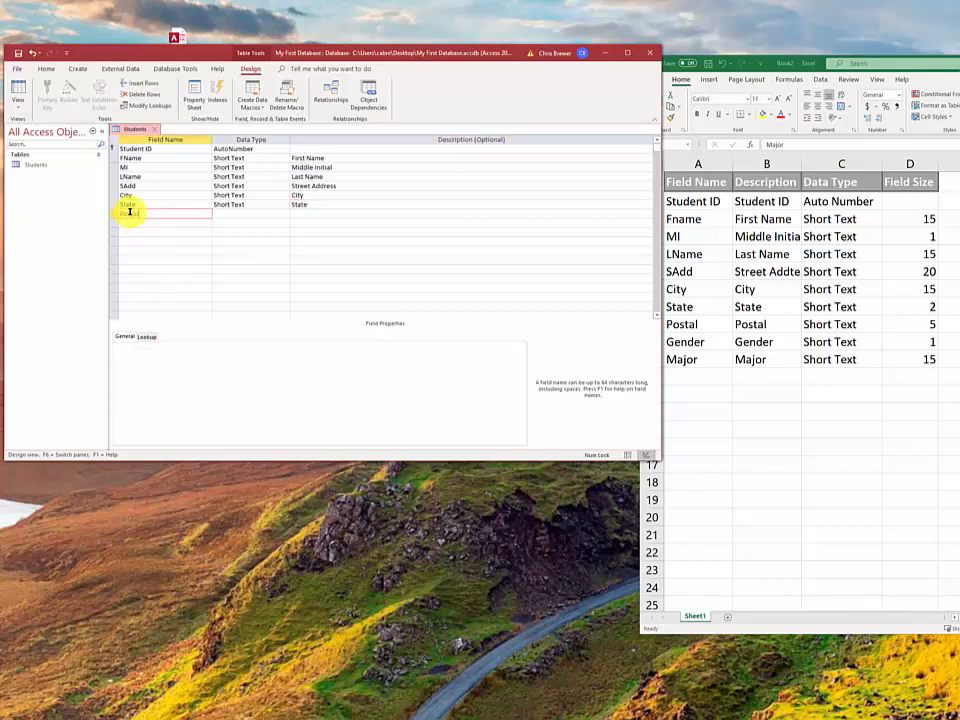
Describe the Postal field as Zip Code and confirm its Short Text data type
{"action": "left_click", "coordinate": [236, 212]}
{"action": "left_click", "coordinate": [304, 213]}
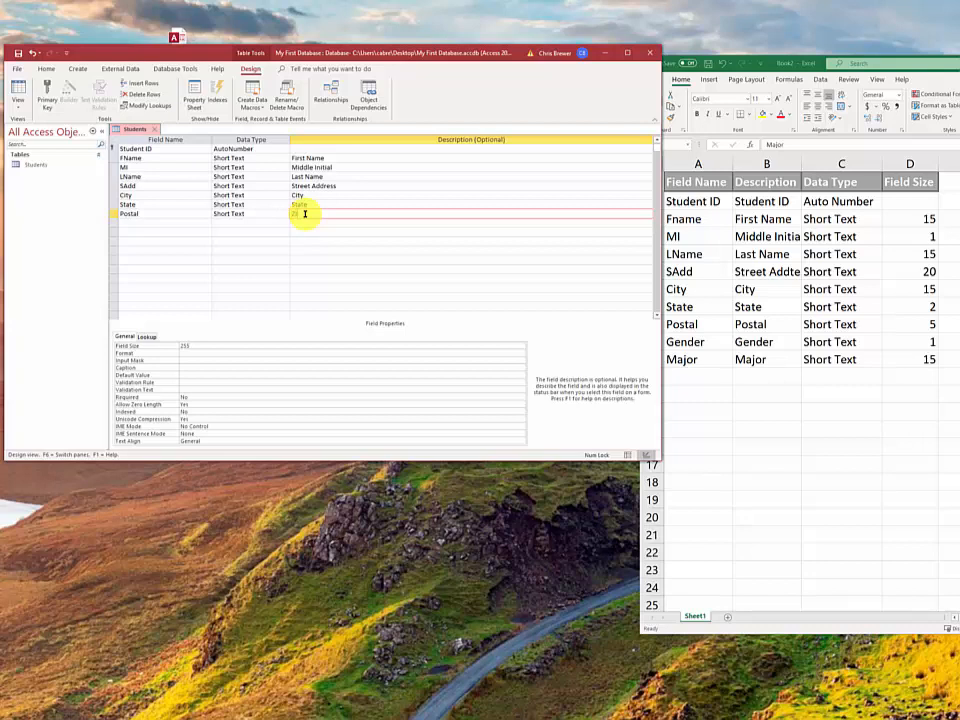
{"action": "type", "text": "Zip Code"}
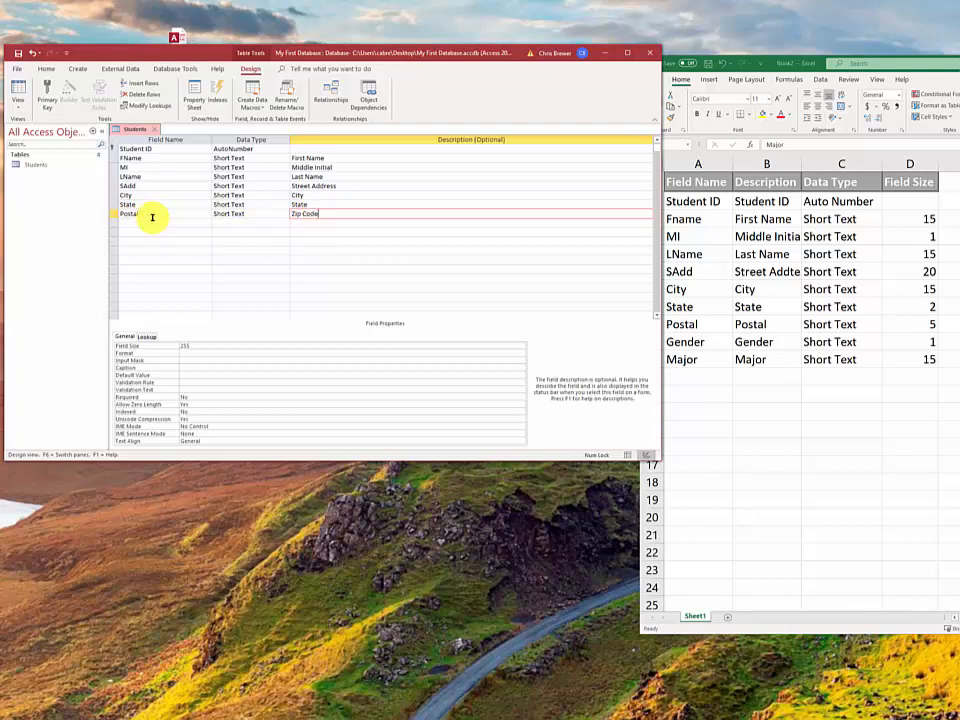
{"action": "left_click", "coordinate": [281, 216]}
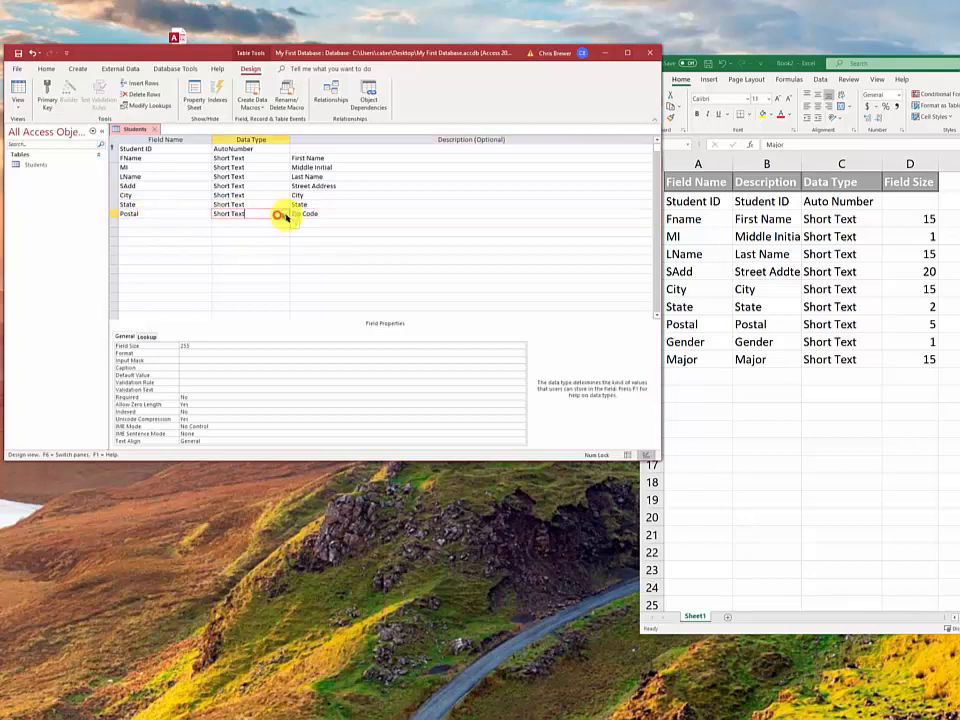
{"action": "left_click", "coordinate": [285, 214]}
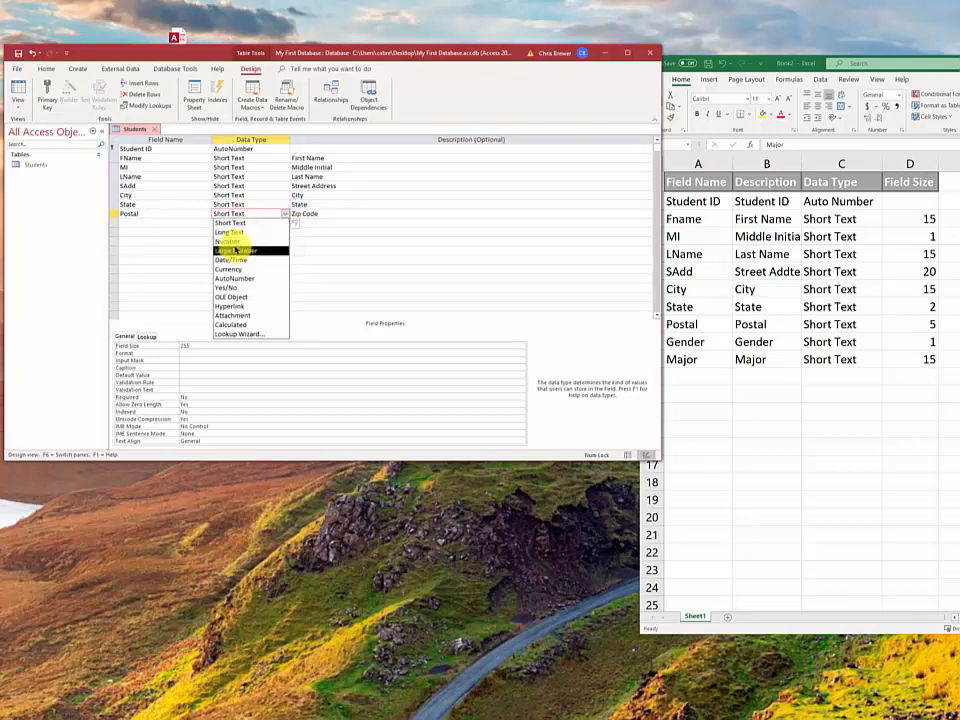
{"action": "left_click", "coordinate": [166, 222]}
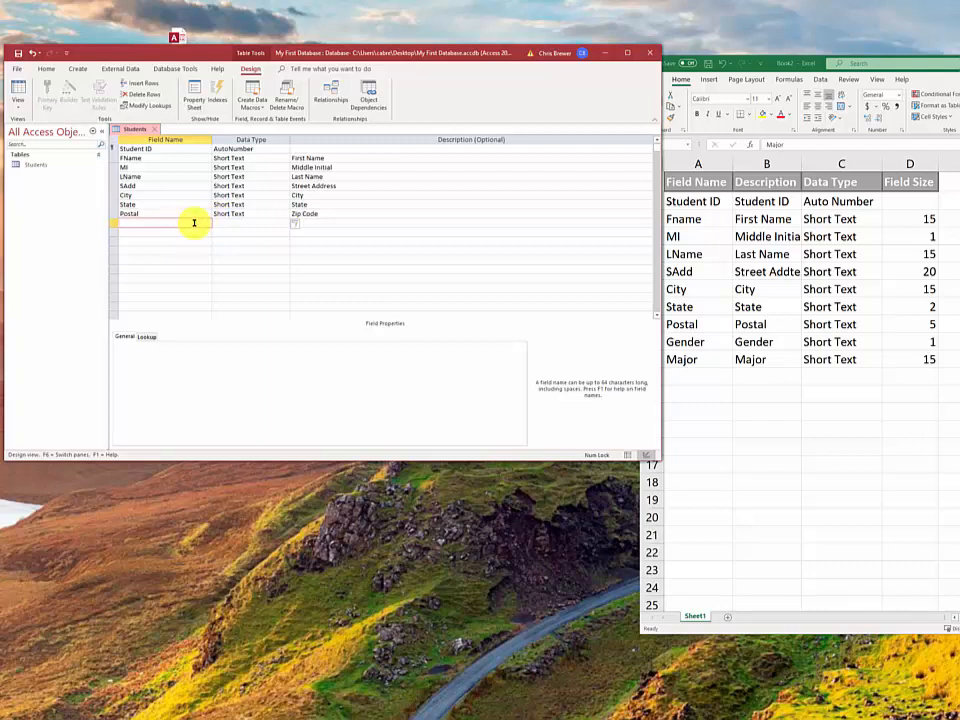
Add a Gender Short Text field with the description Gender
{"action": "type", "text": "Gender"}
{"action": "left_click", "coordinate": [240, 221]}
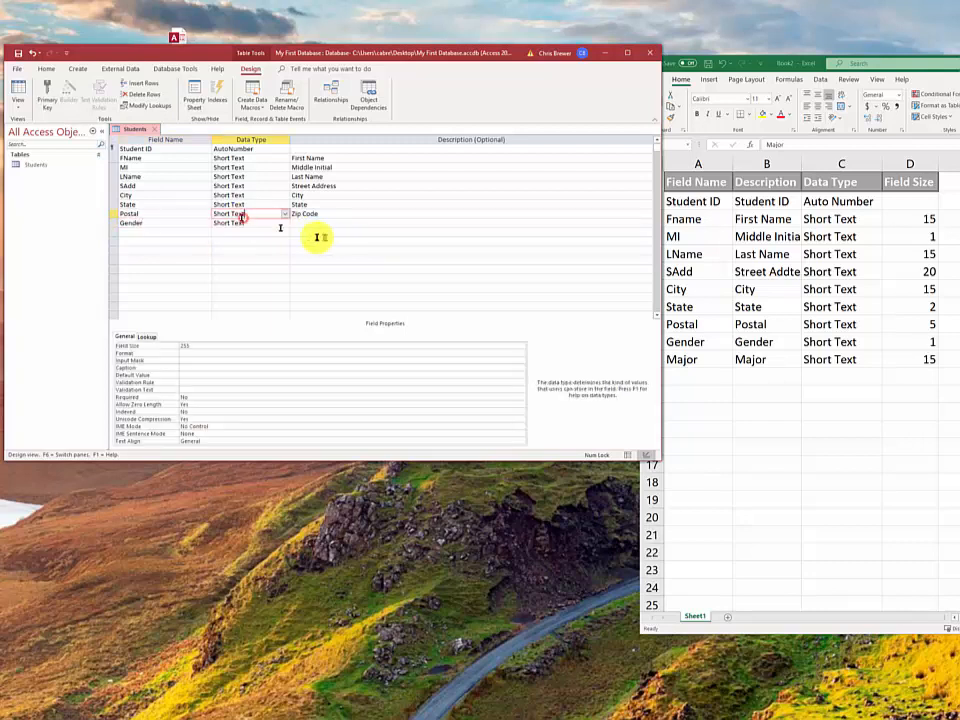
{"action": "left_click", "coordinate": [300, 222]}
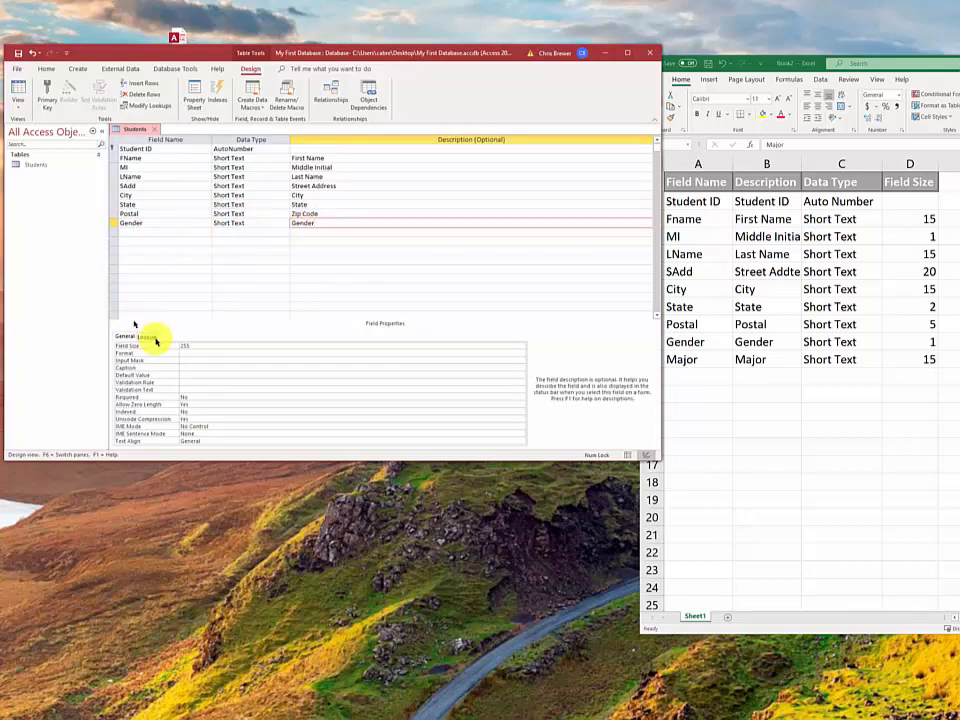
{"action": "left_click", "coordinate": [200, 347]}
{"action": "left_click", "coordinate": [172, 346]}
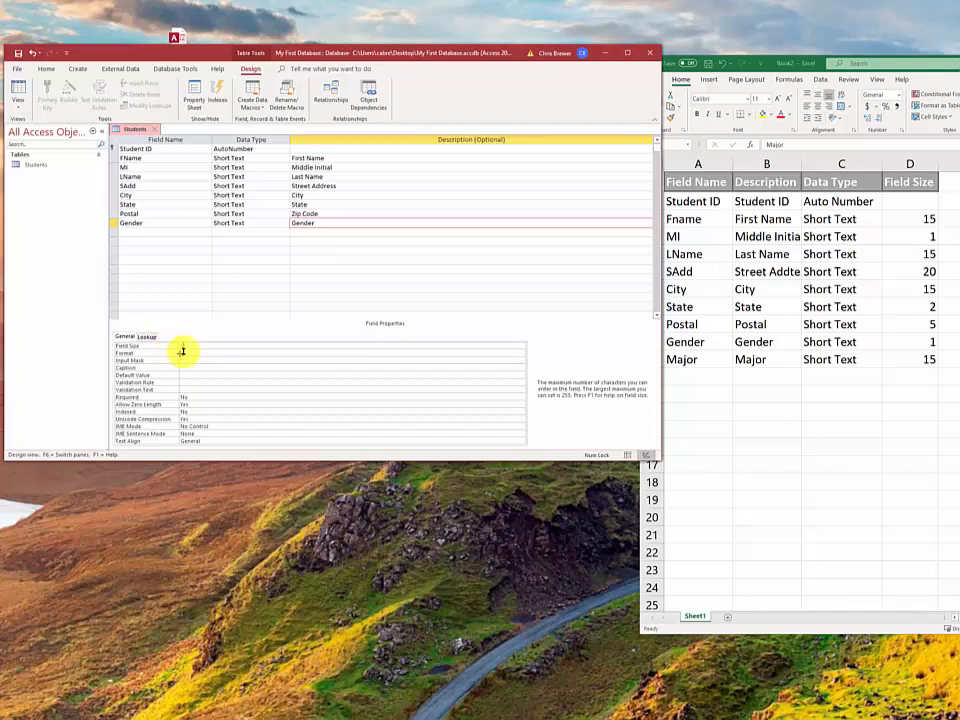
Add a Major Short Text field described as Major with field size 15
{"action": "left_click", "coordinate": [132, 232]}
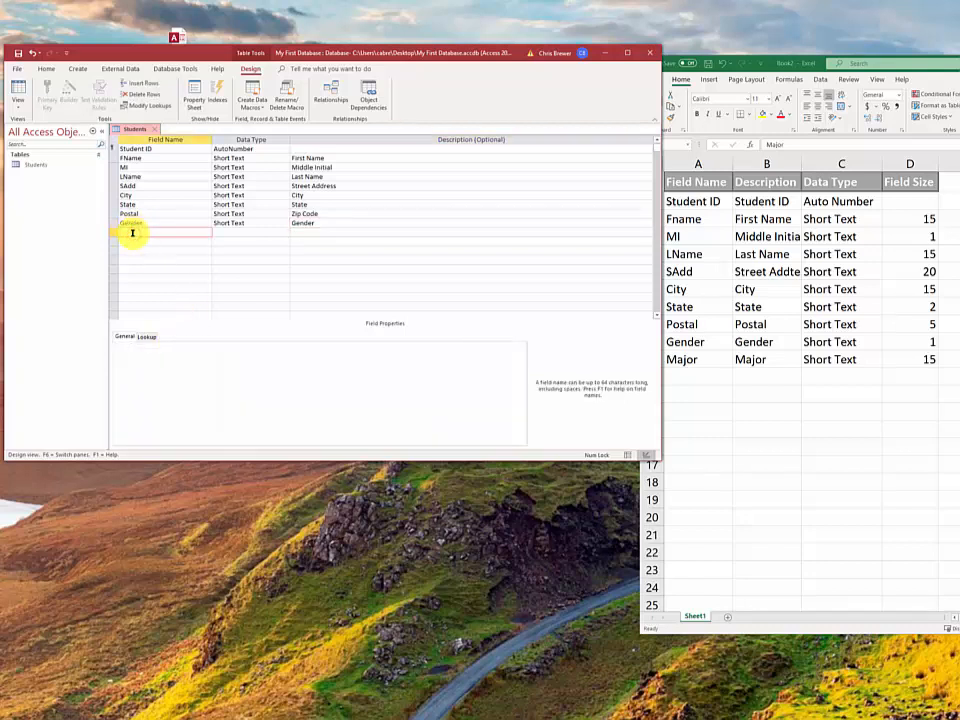
{"action": "type", "text": "Major"}
{"action": "left_click", "coordinate": [306, 232]}
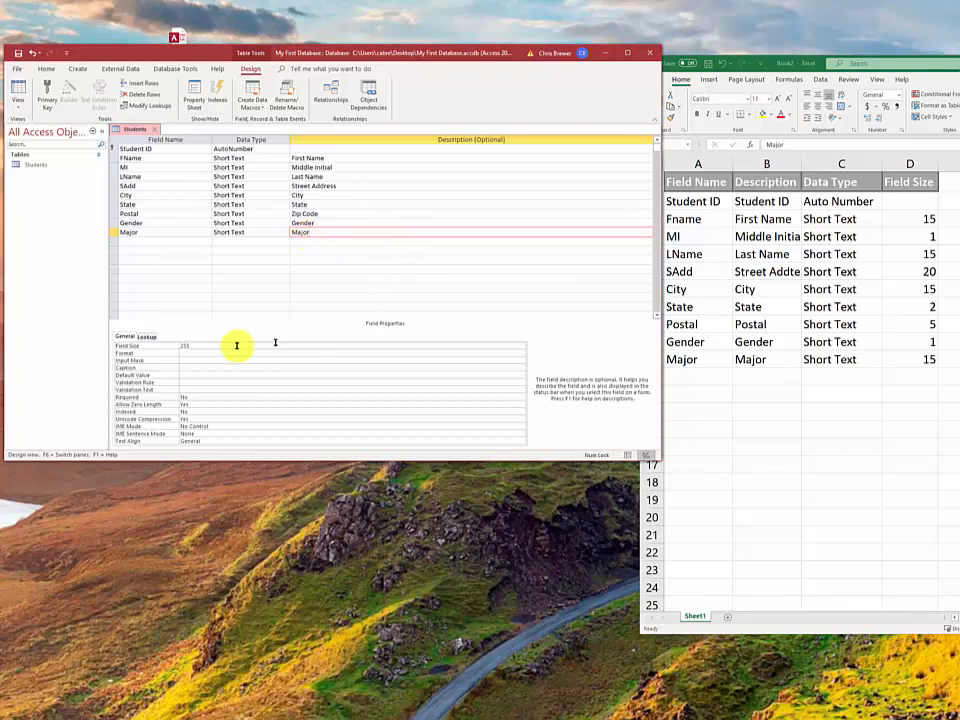
{"action": "left_click_drag", "start_coordinate": [195, 346], "coordinate": [148, 345]}
{"action": "type", "text": "15"}
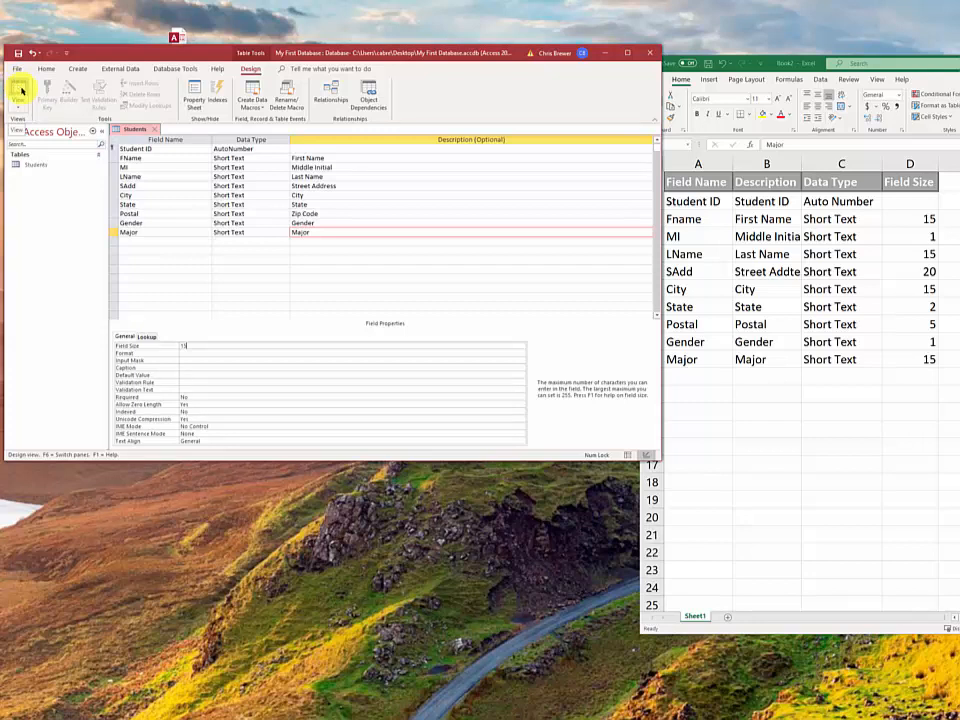
Switch the Students table to Datasheet View, saving the design when prompted
{"action": "left_click", "coordinate": [16, 90]}
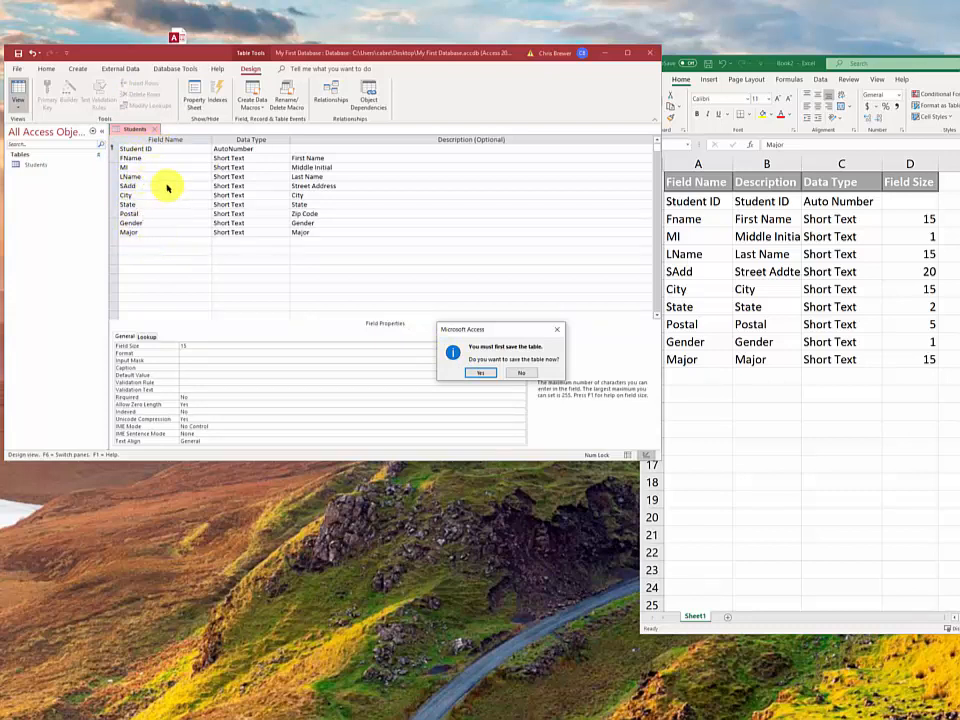
{"action": "left_click", "coordinate": [482, 373]}
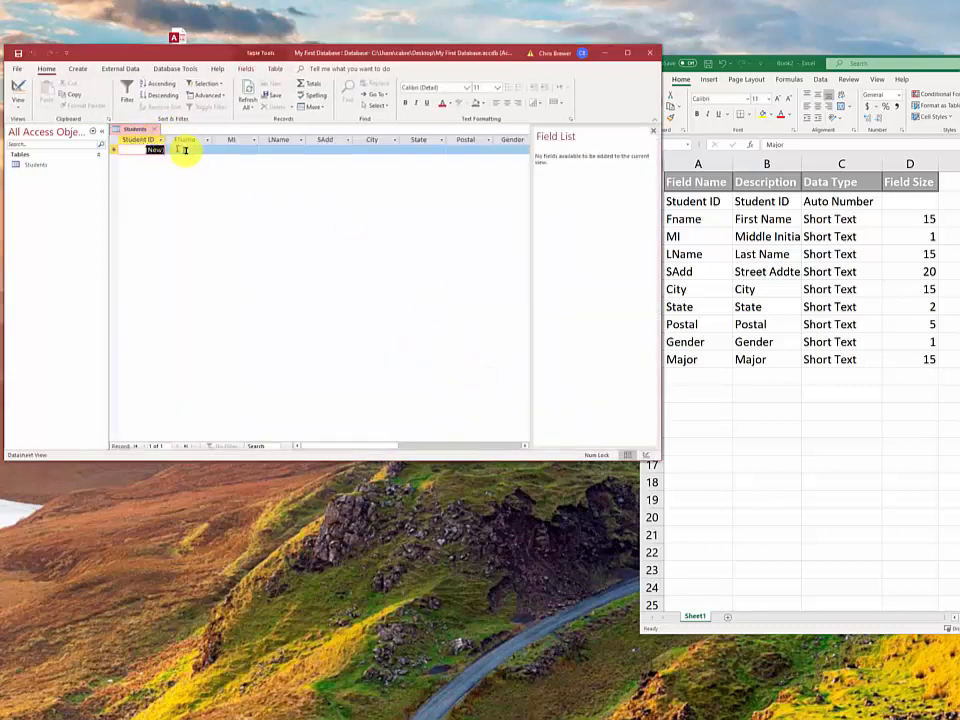
Hide the Field List and enter the first student's first name, middle initial and last name
{"action": "left_click", "coordinate": [654, 133]}
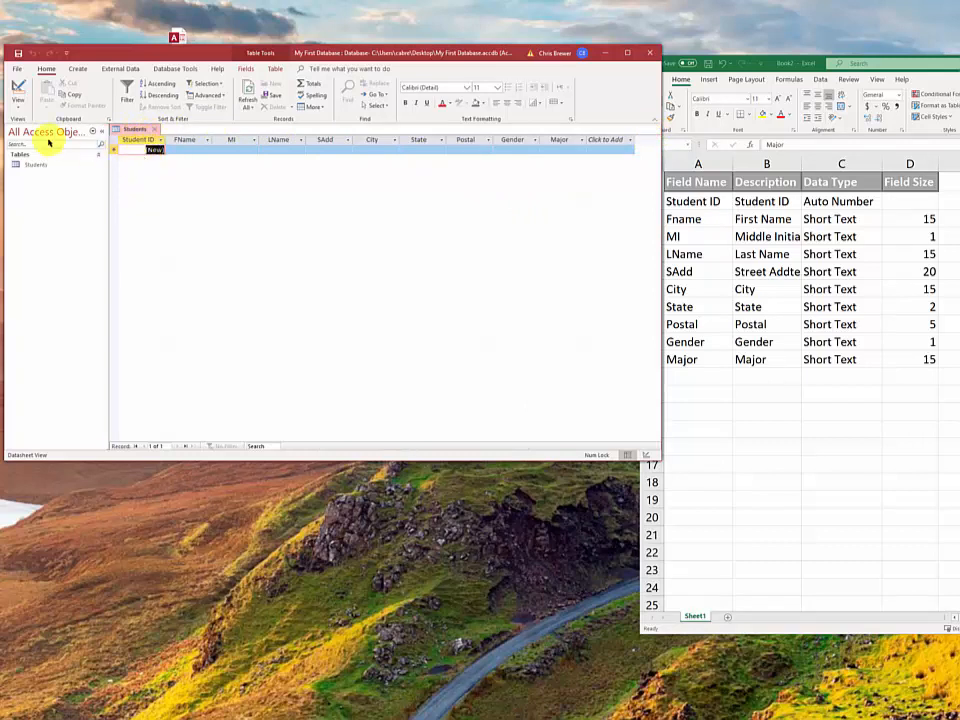
{"action": "left_click", "coordinate": [179, 150]}
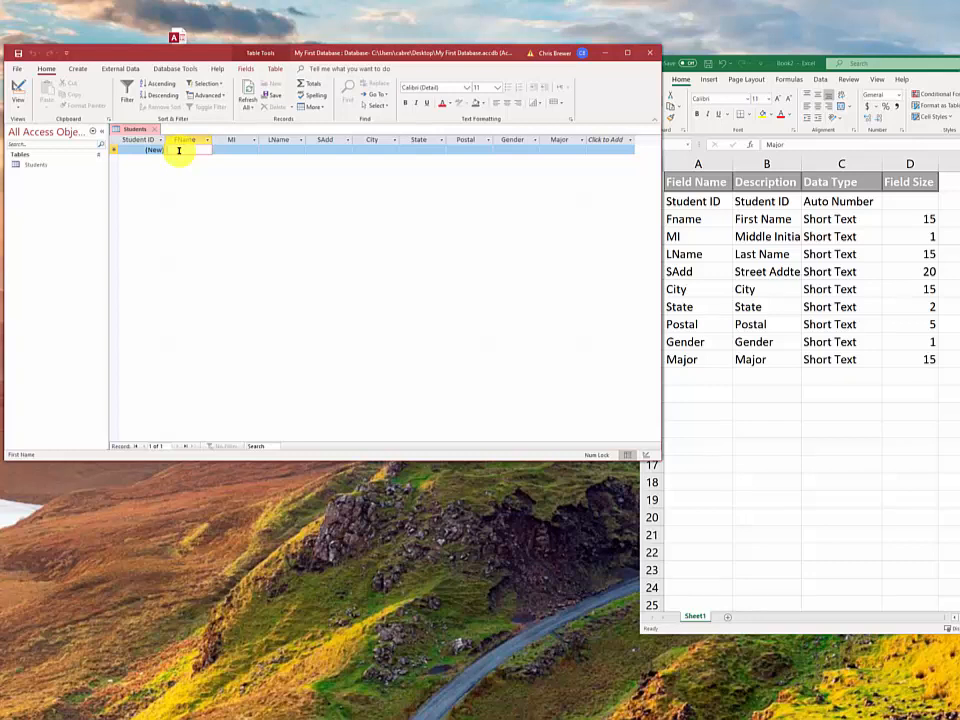
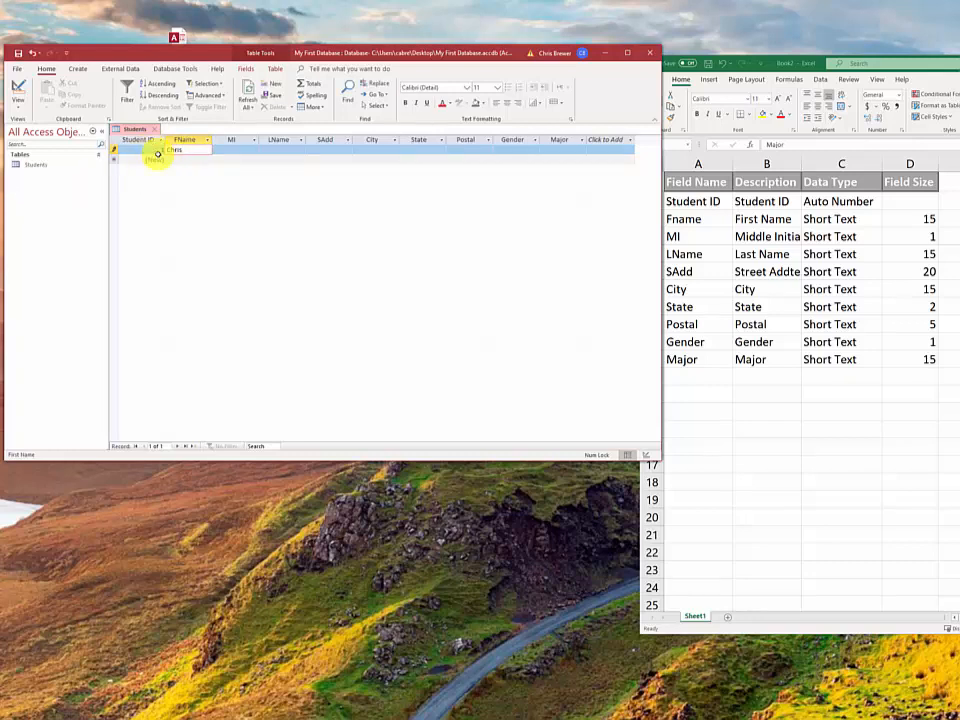
{"action": "left_click", "coordinate": [229, 151]}
{"action": "type", "text": "A"}
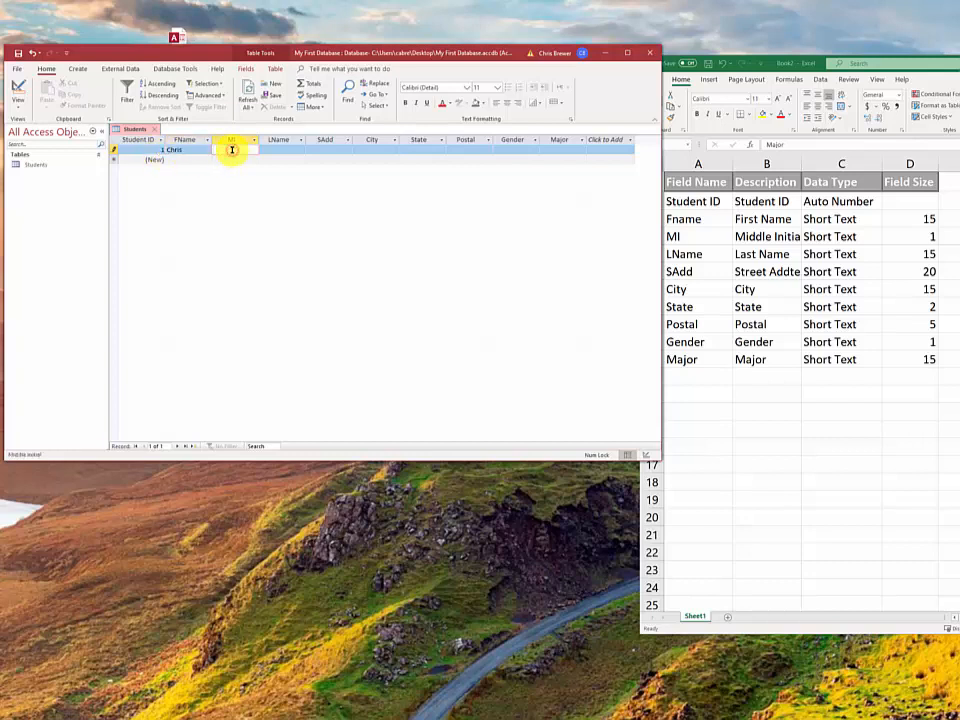
{"action": "key", "text": "Tab"}
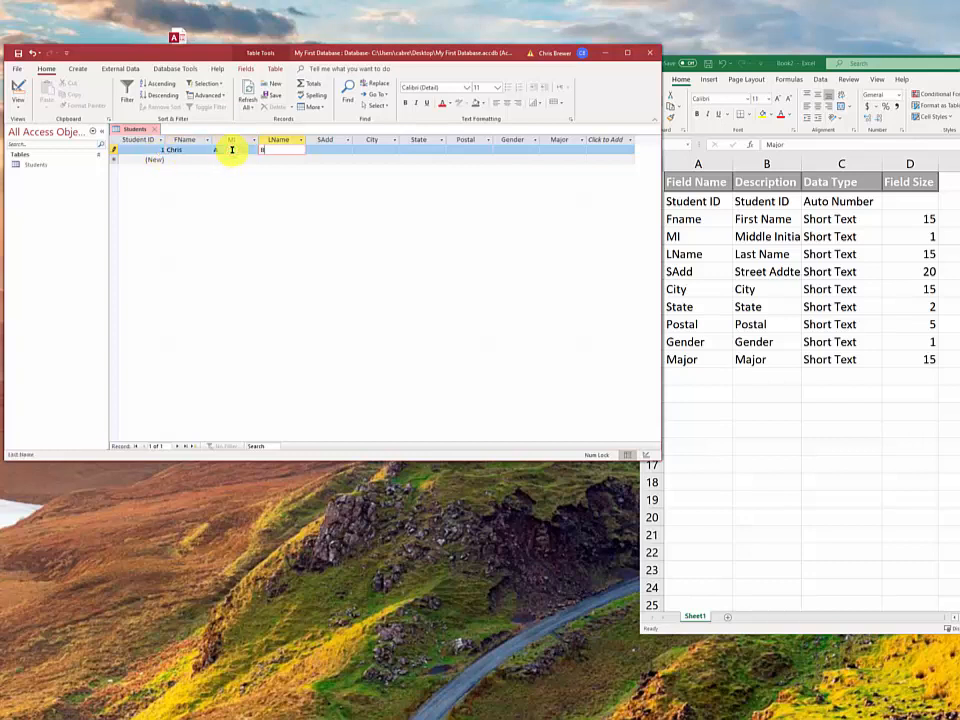
Fill in the student's street address, city and zip, gender M and major Psychology, then save the record
{"action": "key", "text": "Tab"}
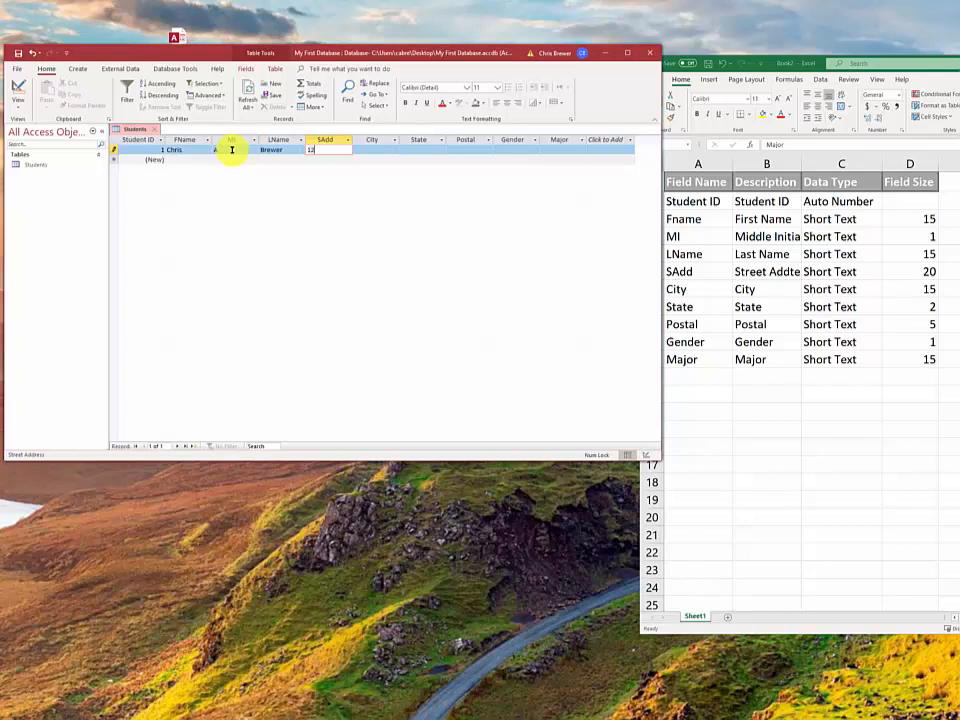
{"action": "key", "text": "Tab"}
{"action": "type", "text": "Lo"}
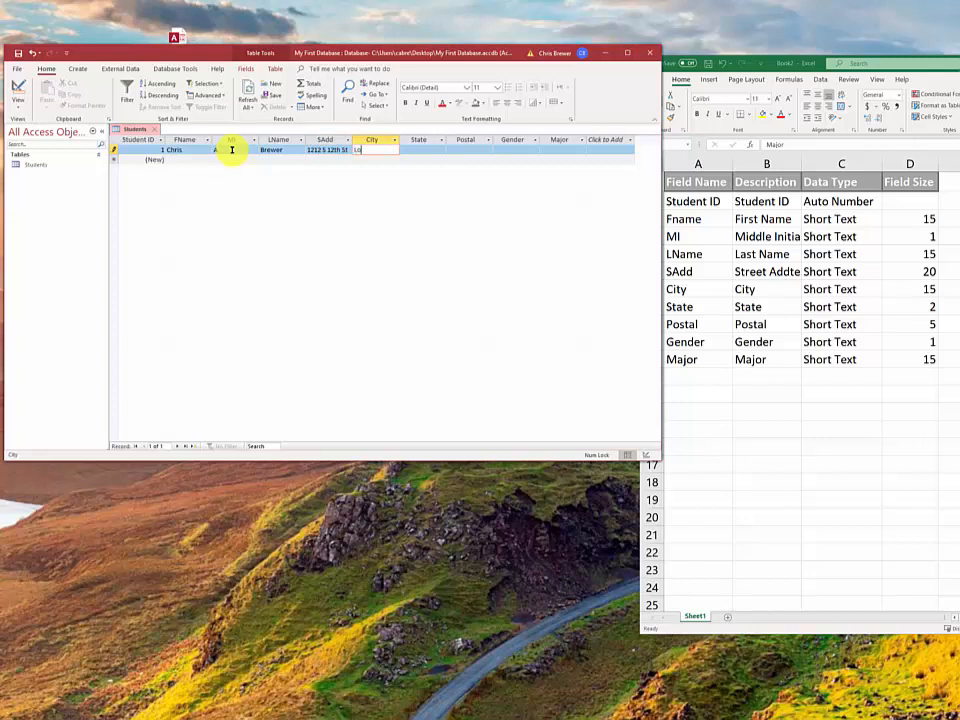
{"action": "type", "text": "uisville"}
{"action": "key", "text": "Tab"}
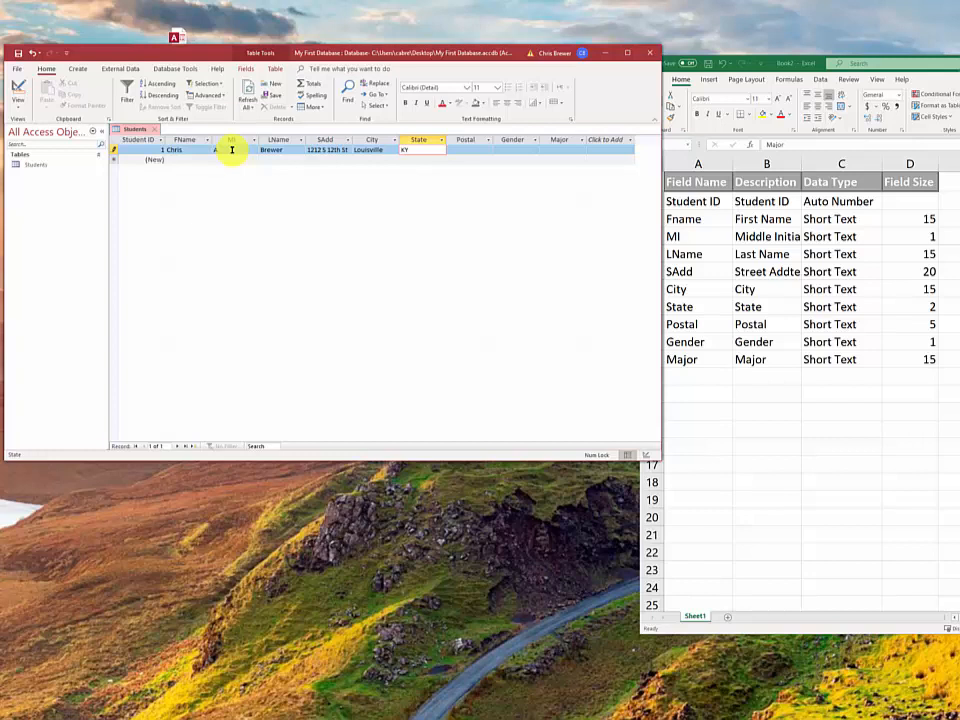
{"action": "key", "text": "Tab"}
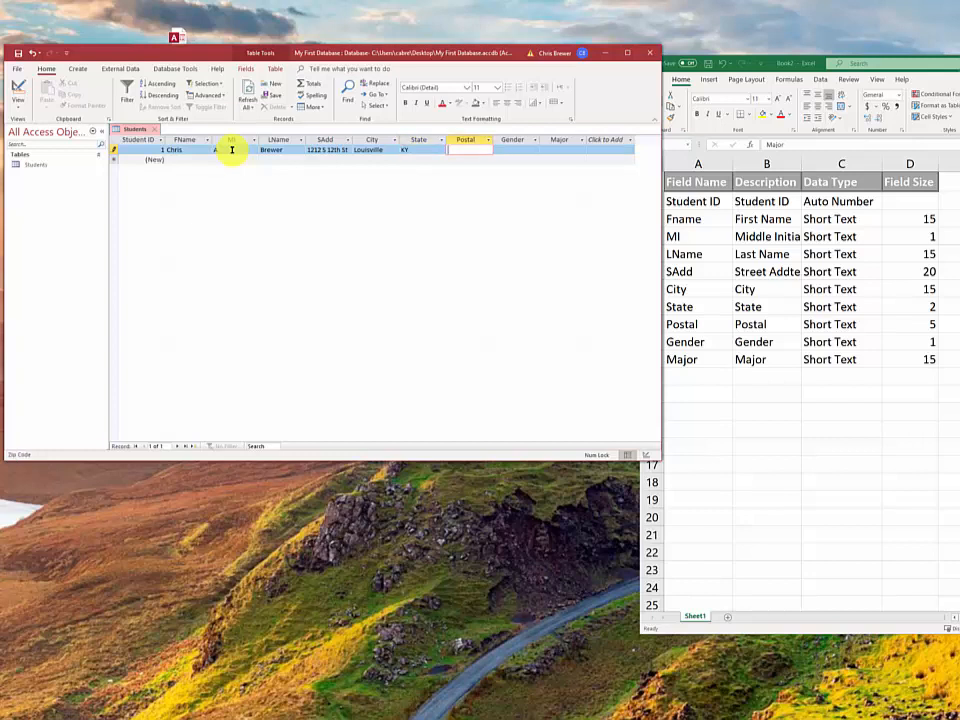
{"action": "type", "text": "40212"}
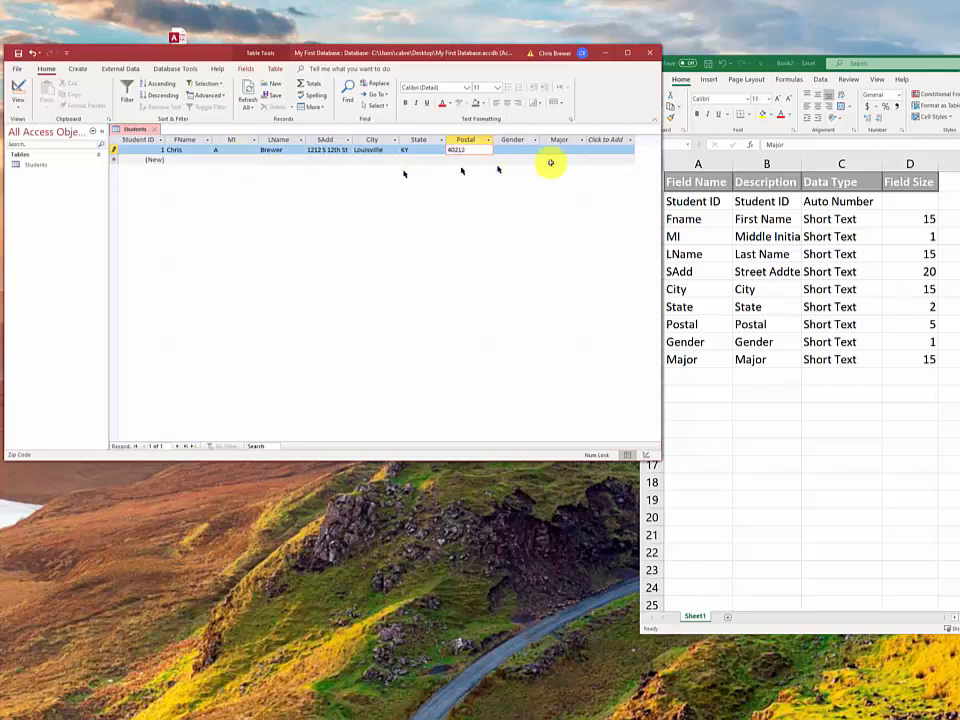
{"action": "left_click", "coordinate": [521, 149]}
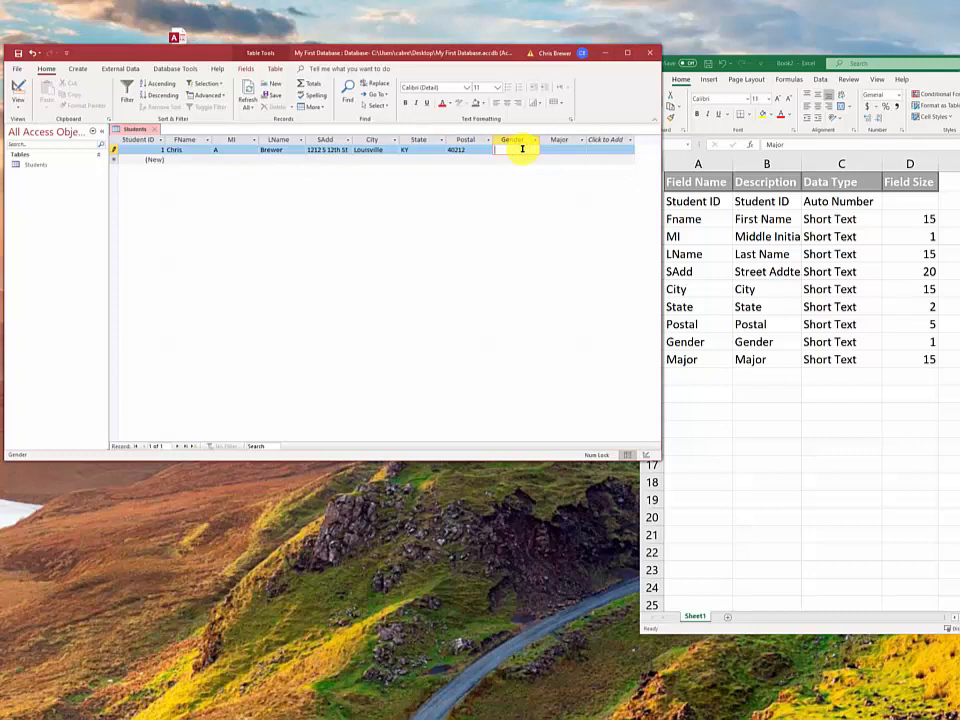
{"action": "type", "text": "M"}
{"action": "left_click", "coordinate": [556, 150]}
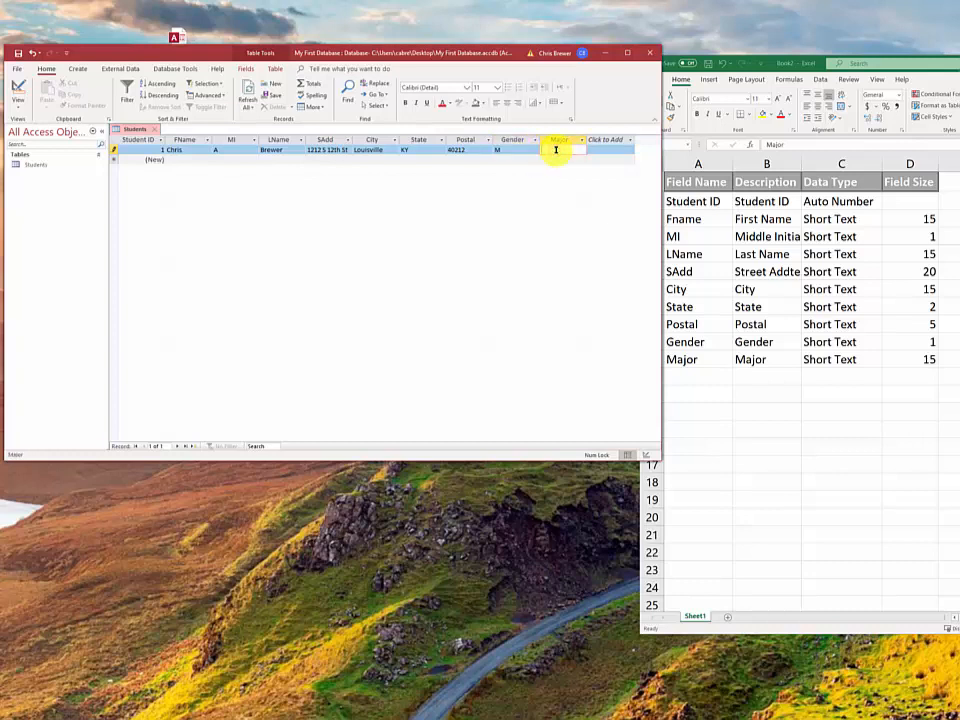
{"action": "type", "text": "Psychology"}
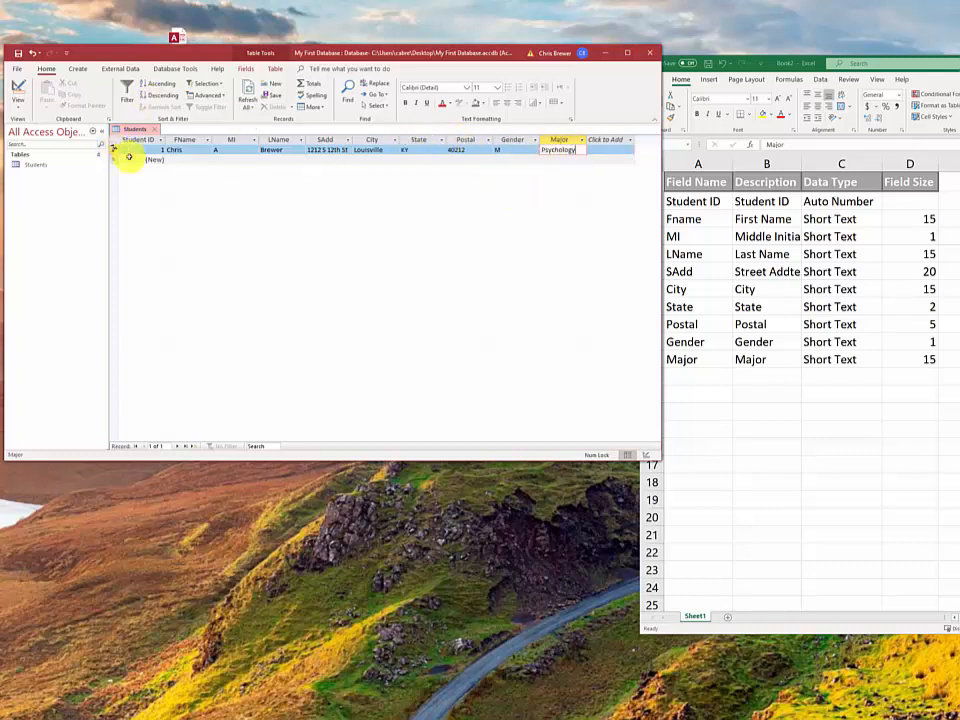
{"action": "left_click", "coordinate": [190, 160]}
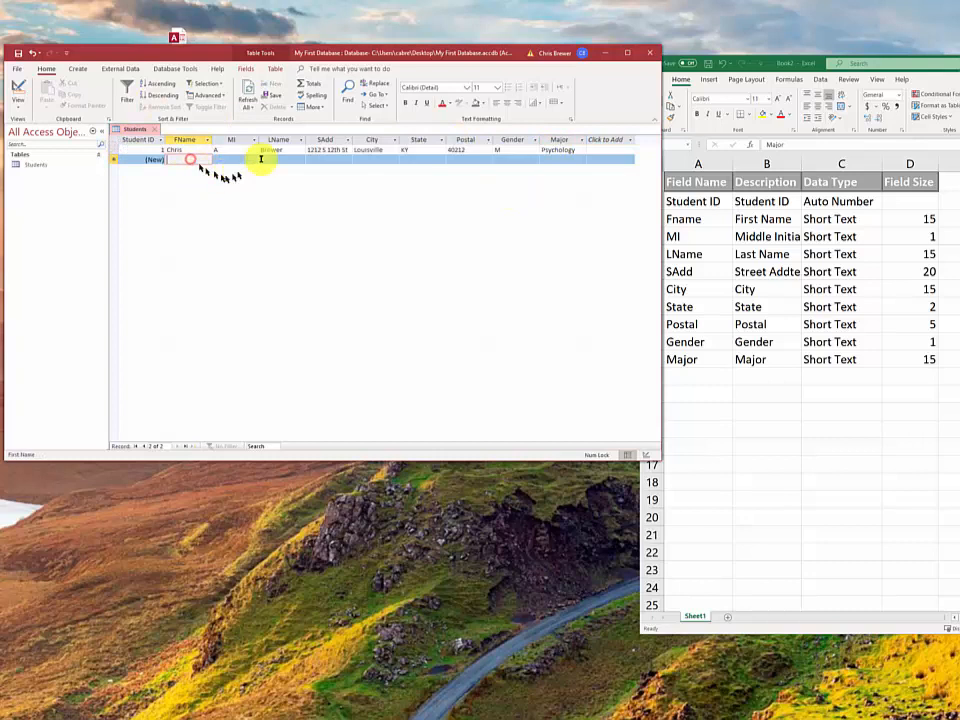
Select the first student record and close the database
{"action": "left_click", "coordinate": [110, 149]}
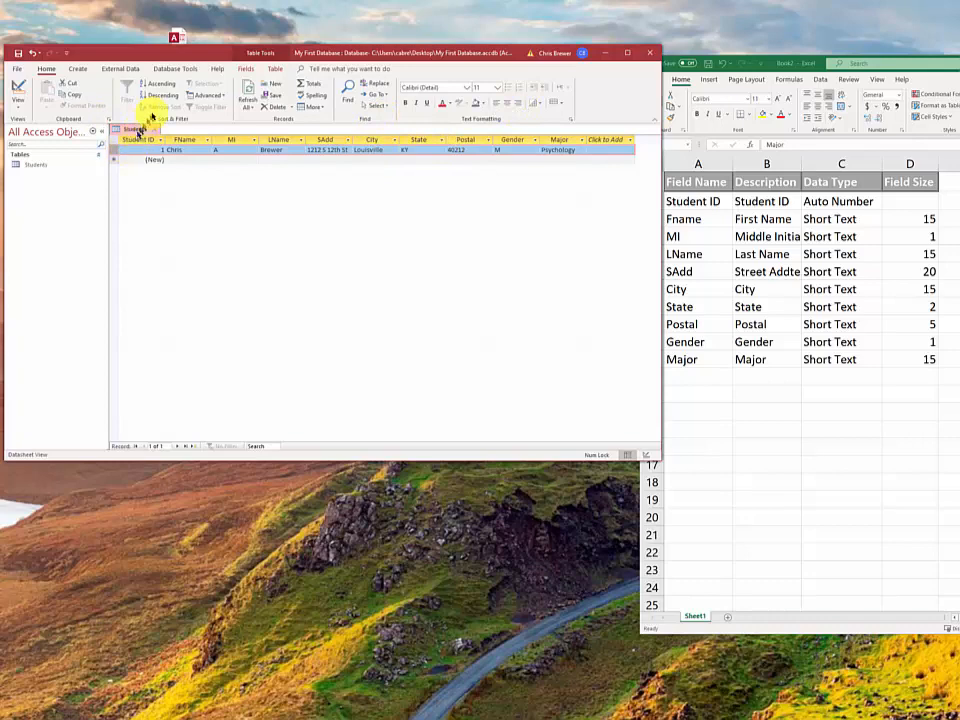
{"action": "left_click_drag", "start_coordinate": [206, 53], "coordinate": [208, 71]}
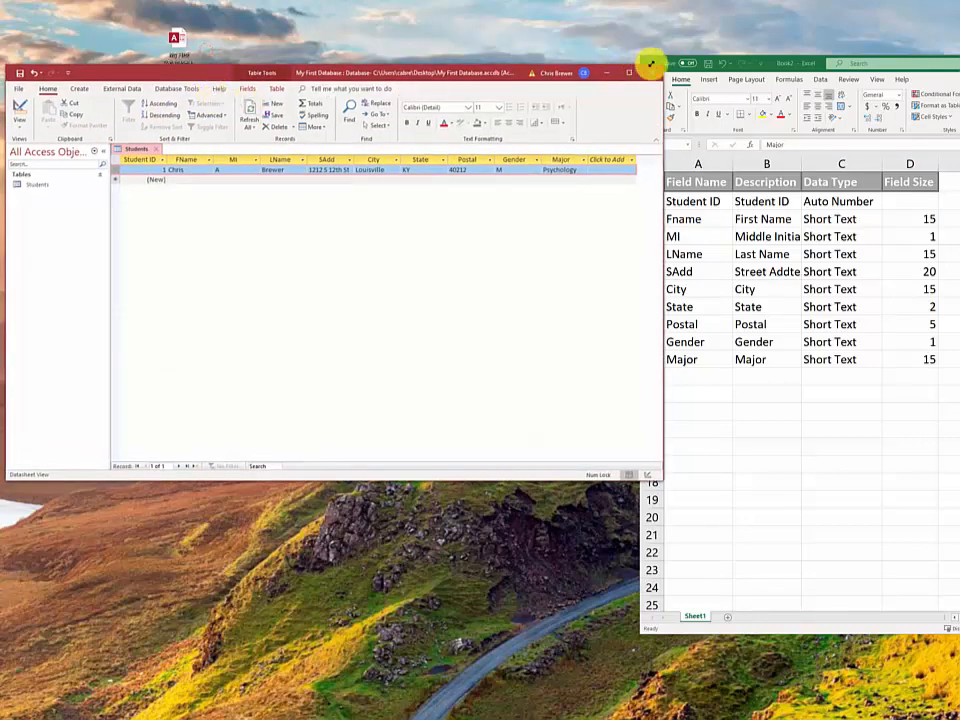
{"action": "left_click", "coordinate": [651, 73]}
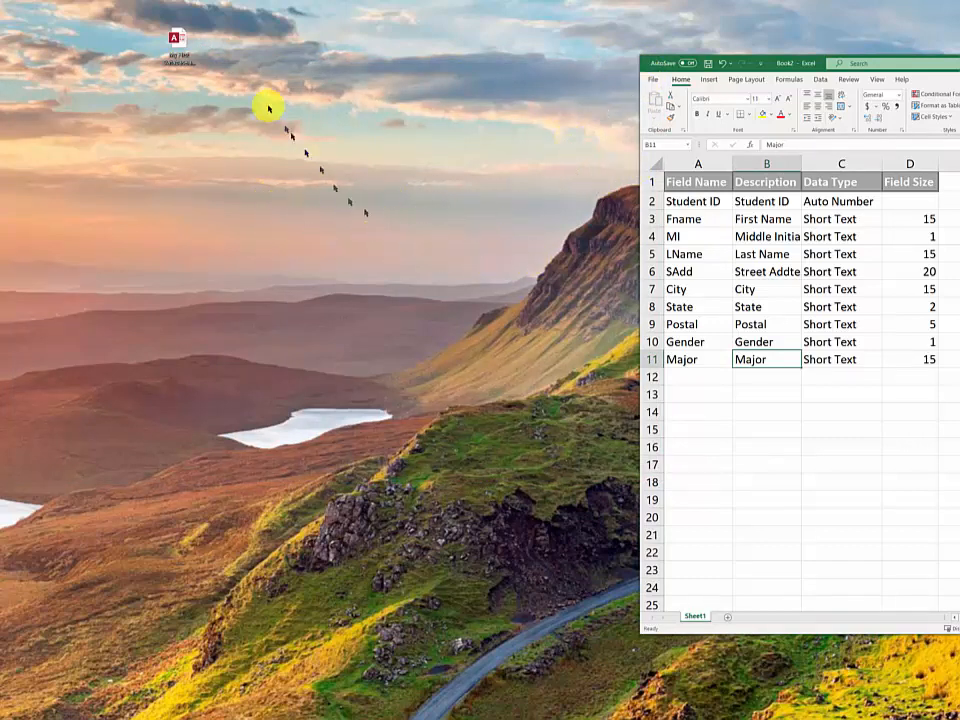
Reopen My First Database from the Desktop, enable its content, and select the Students table
{"action": "double_click", "coordinate": [180, 43]}
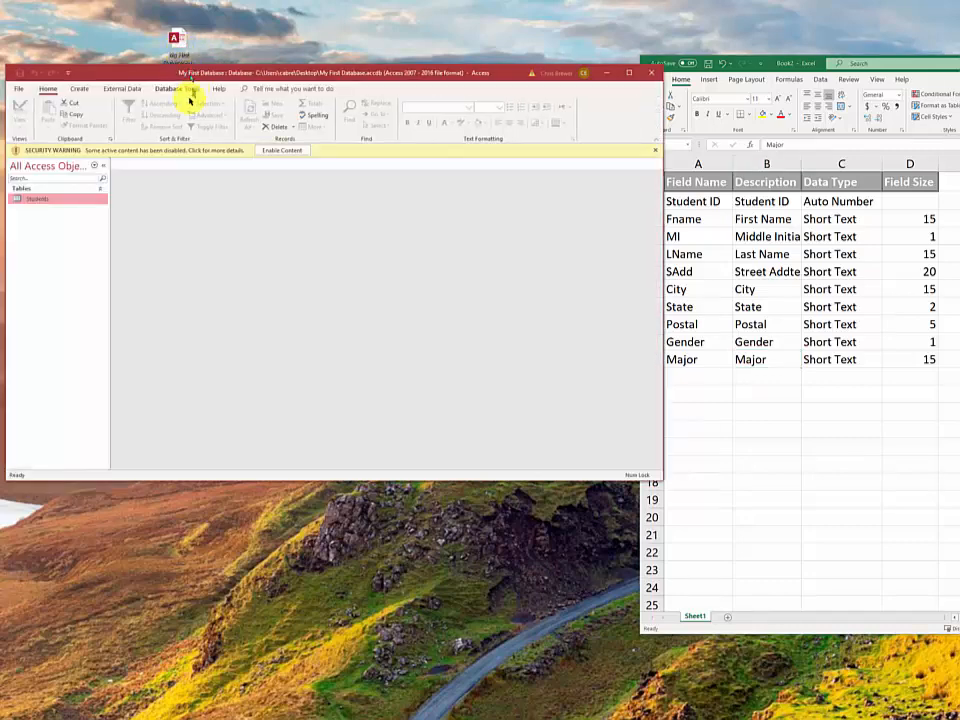
{"action": "left_click", "coordinate": [282, 150]}
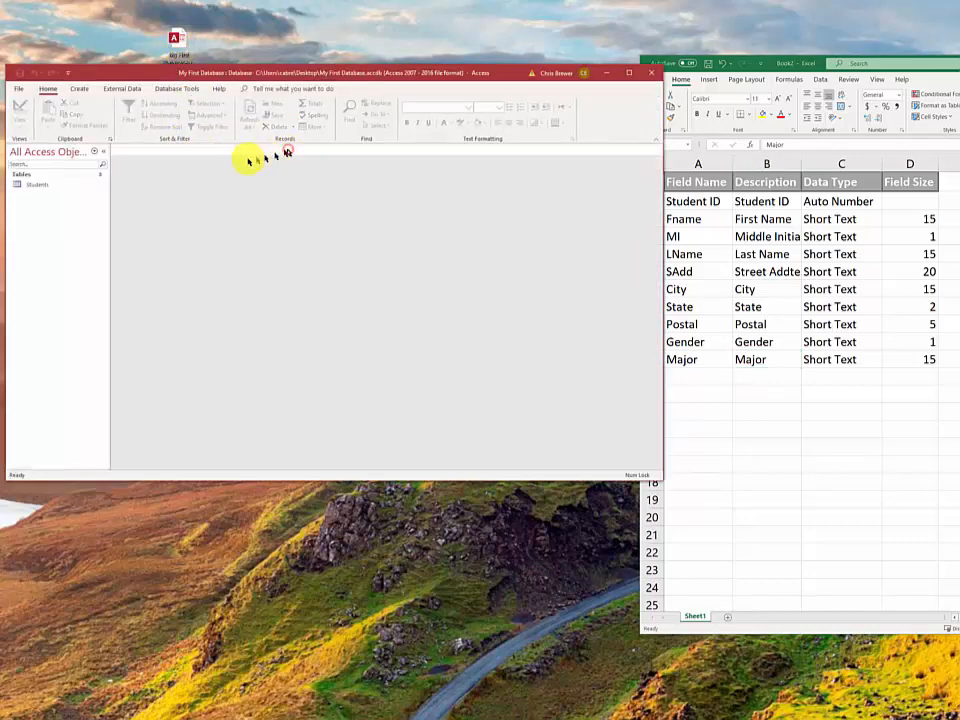
{"action": "left_click", "coordinate": [90, 184]}
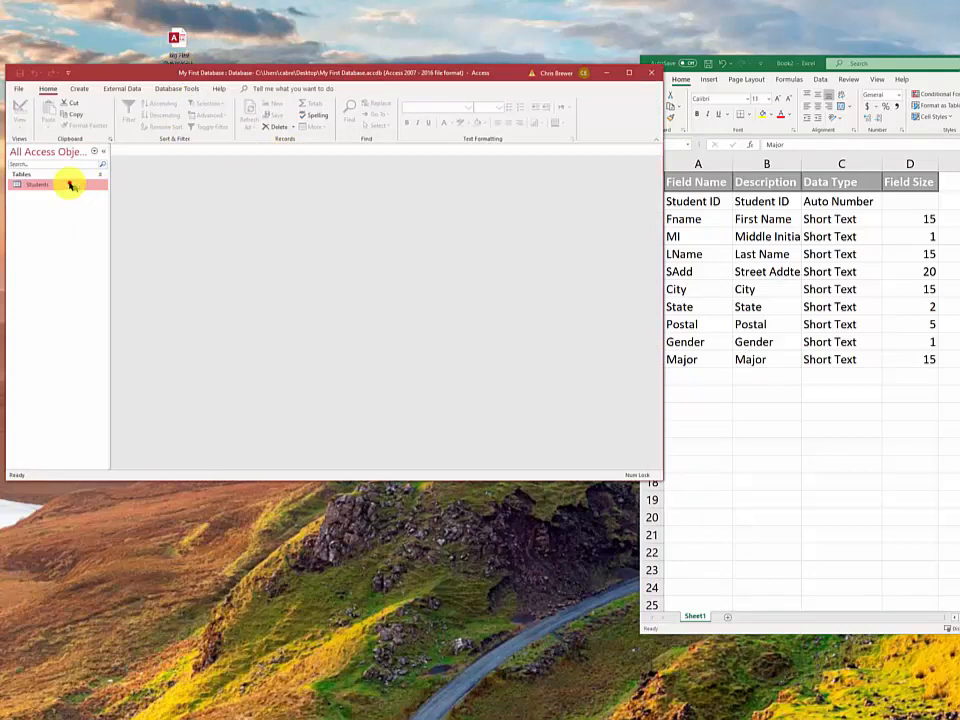
Open the Students datasheet and replace the first record's Major 'Psychology' with 'IT', committing the edit
{"action": "double_click", "coordinate": [69, 184]}
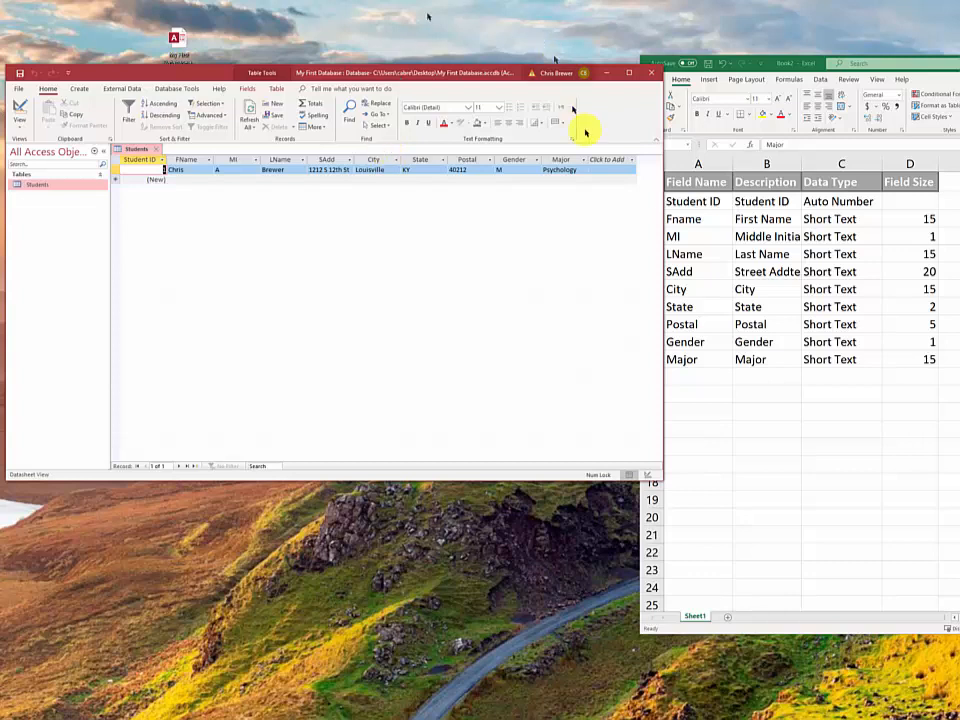
{"action": "left_click", "coordinate": [577, 170]}
{"action": "left_click_drag", "start_coordinate": [577, 170], "coordinate": [549, 169]}
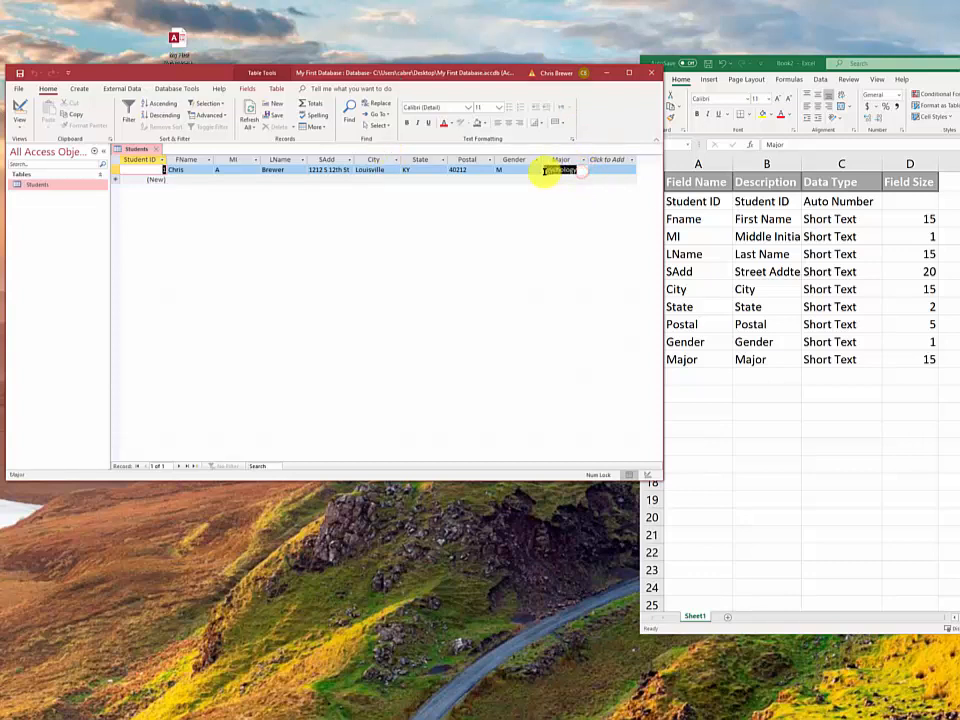
{"action": "type", "text": "IT"}
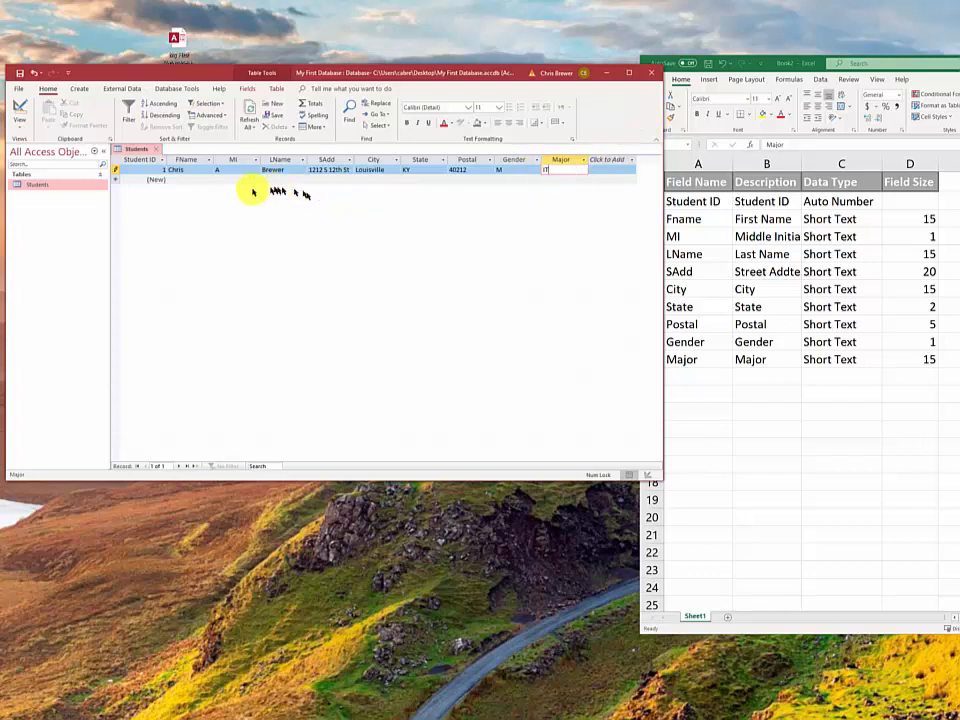
{"action": "left_click", "coordinate": [192, 180]}
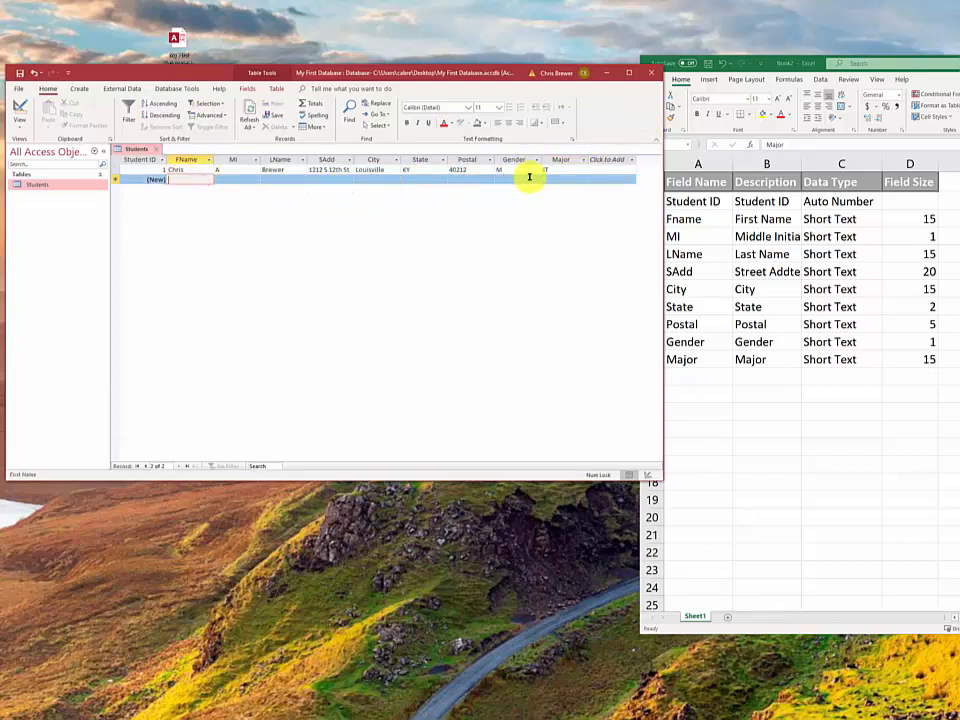
Close Access, reopen My First Database from the Desktop, and open the Students datasheet showing Major IT
{"action": "left_click", "coordinate": [653, 74]}
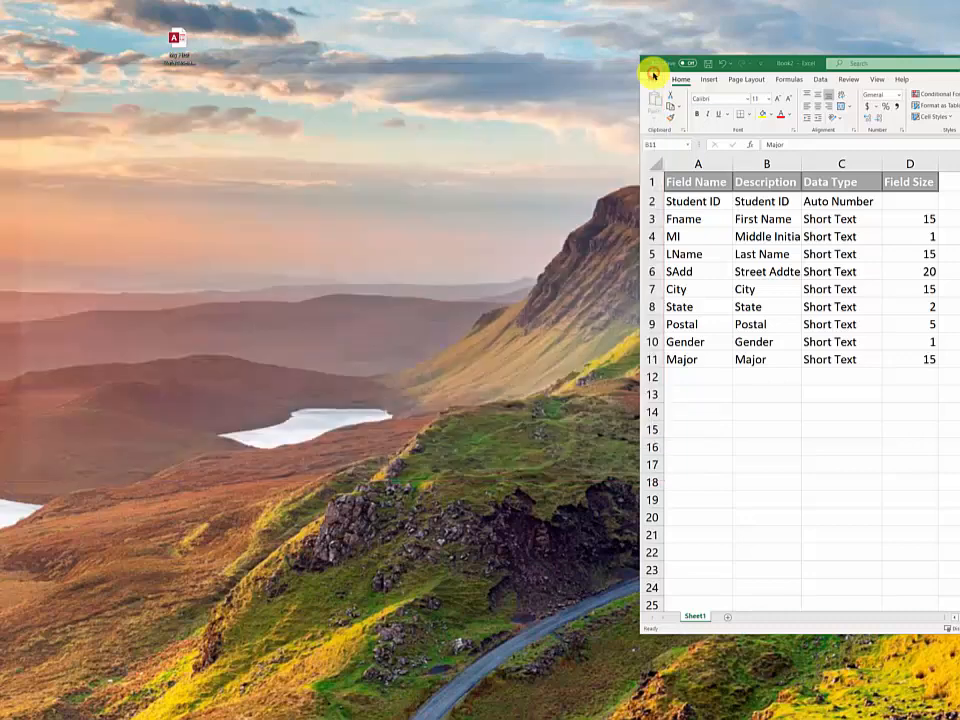
{"action": "left_click", "coordinate": [178, 33]}
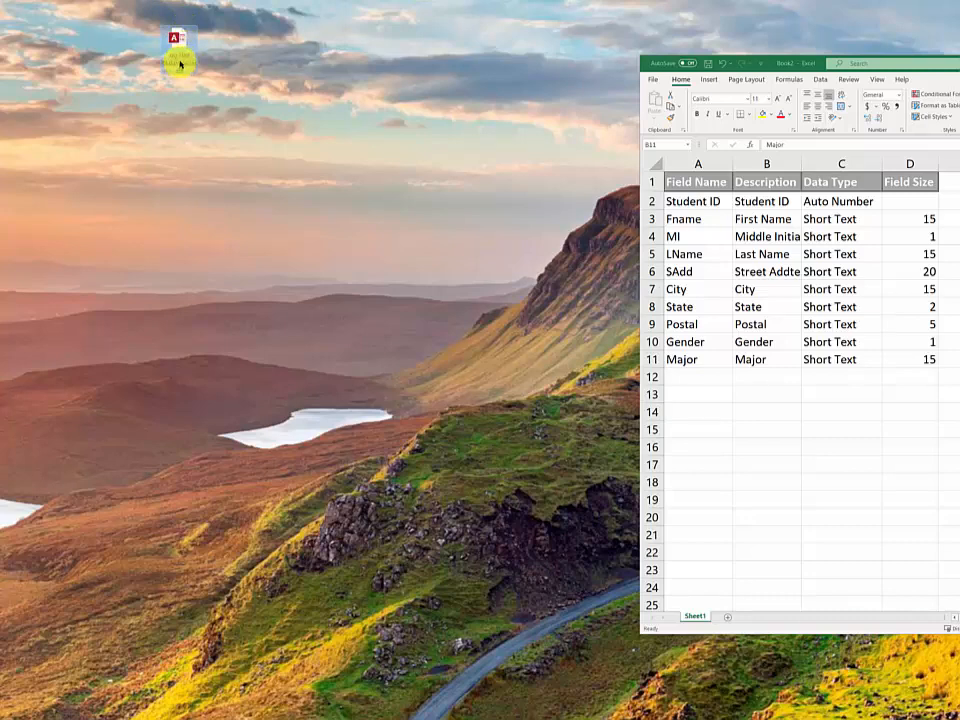
{"action": "double_click", "coordinate": [181, 60]}
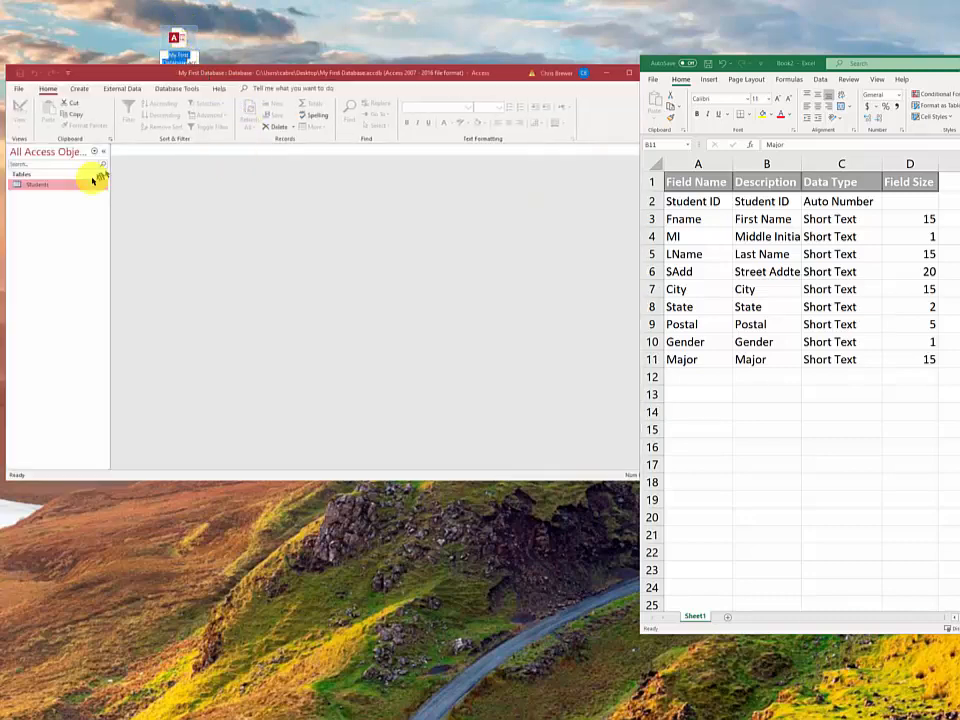
{"action": "double_click", "coordinate": [72, 188]}
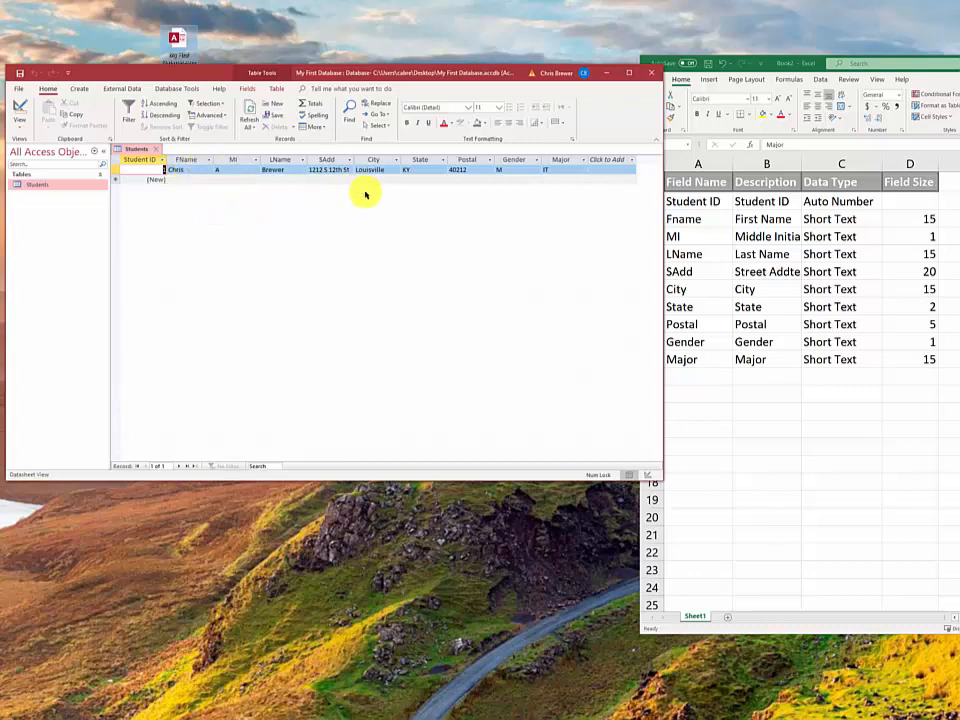
Launch the Form Wizard from the Create tab for the Students table
{"action": "left_click", "coordinate": [80, 90]}
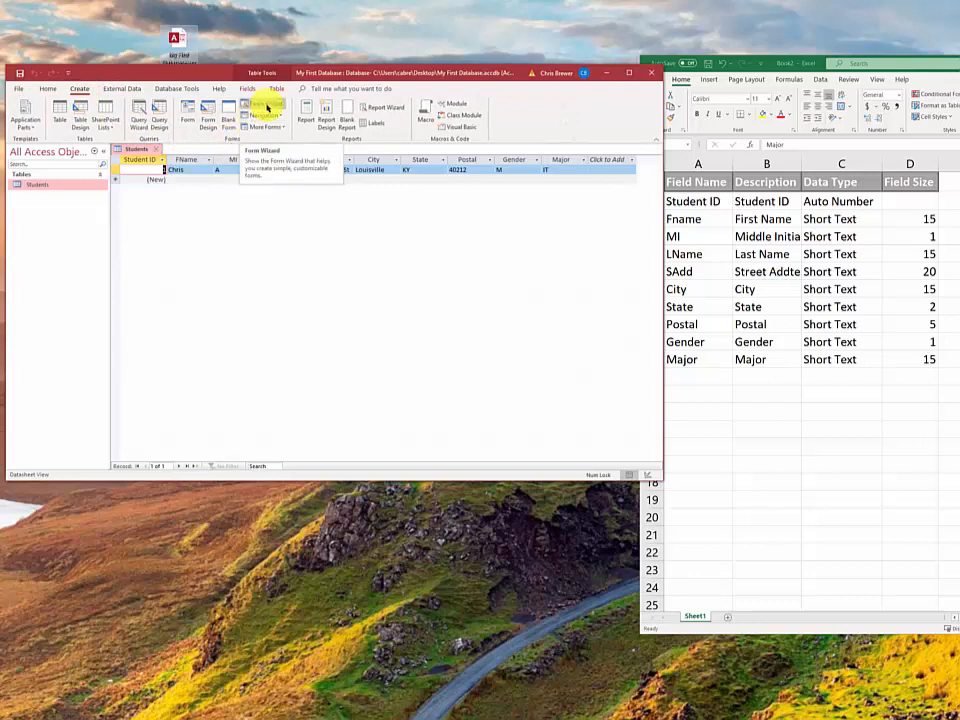
{"action": "left_click", "coordinate": [268, 108]}
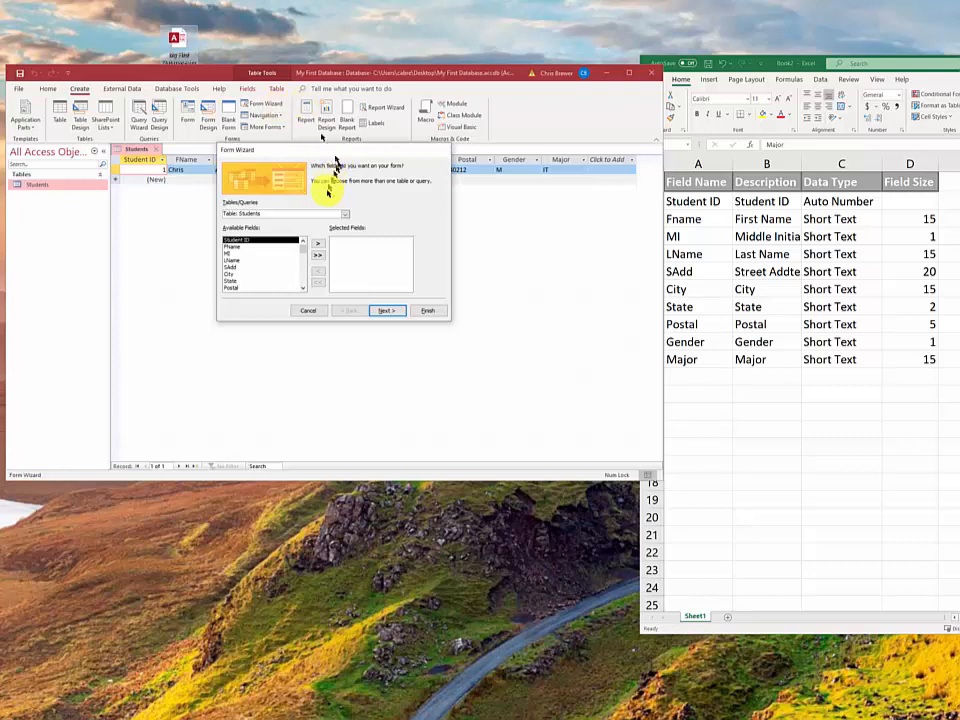
Experiment with the wizard's field lists, adding all fields and then removing them again
{"action": "mouse_move", "coordinate": [303, 249]}
{"action": "left_mouse_down"}
{"action": "mouse_move", "coordinate": [311, 298]}
{"action": "mouse_move", "coordinate": [302, 253]}
{"action": "mouse_move", "coordinate": [304, 242]}
{"action": "mouse_move", "coordinate": [309, 290]}
{"action": "mouse_move", "coordinate": [313, 204]}
{"action": "left_mouse_up"}
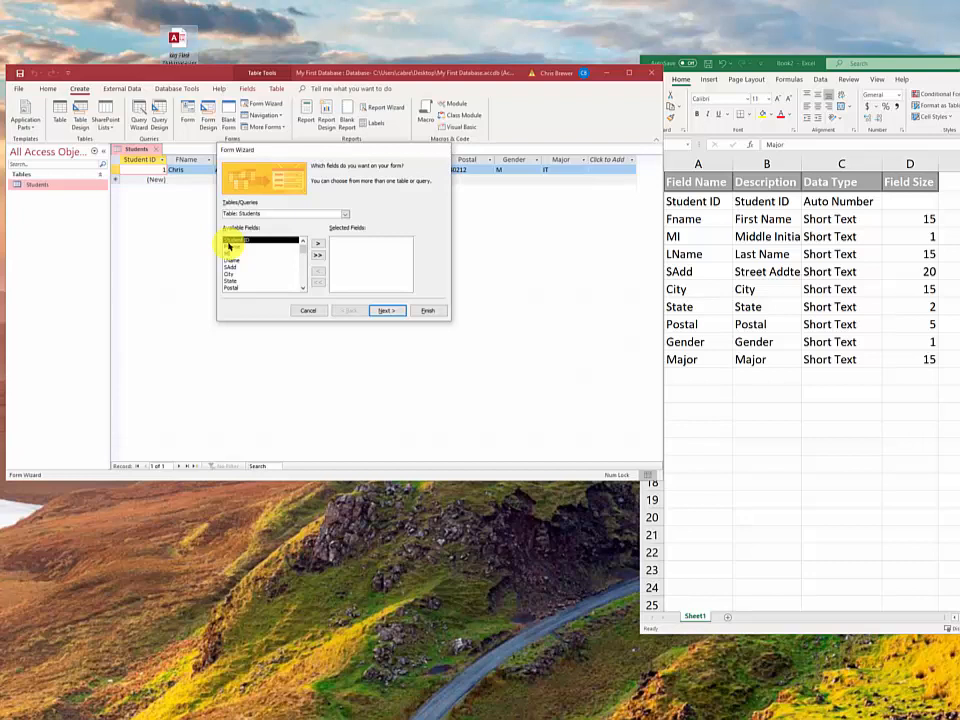
{"action": "mouse_move", "coordinate": [303, 251]}
{"action": "left_mouse_down"}
{"action": "mouse_move", "coordinate": [300, 288]}
{"action": "mouse_move", "coordinate": [291, 241]}
{"action": "left_mouse_up"}
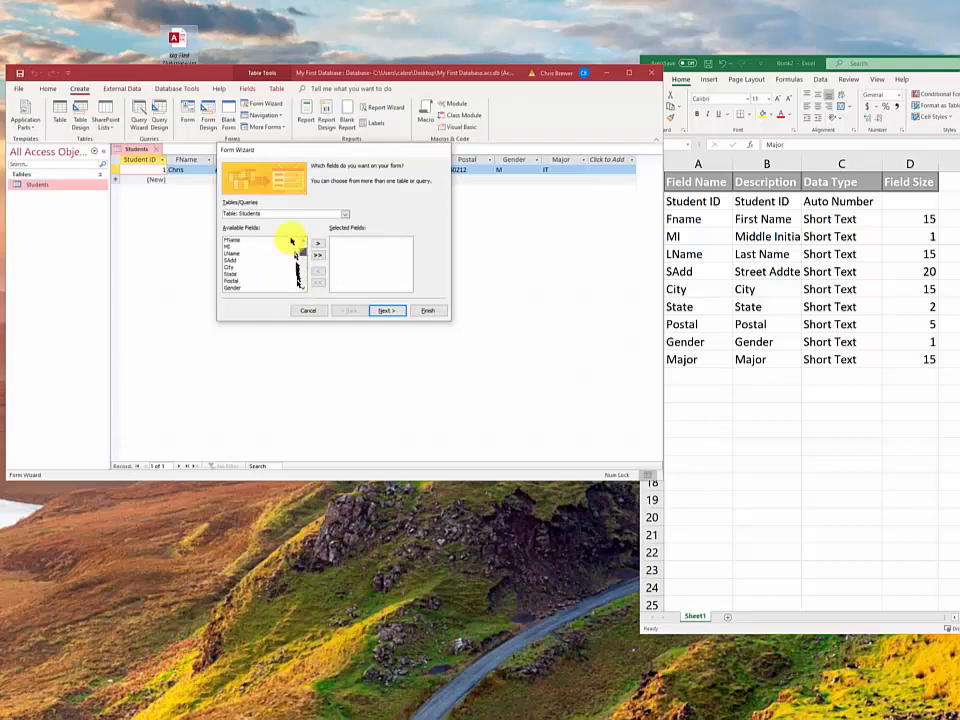
{"action": "left_click", "coordinate": [293, 240]}
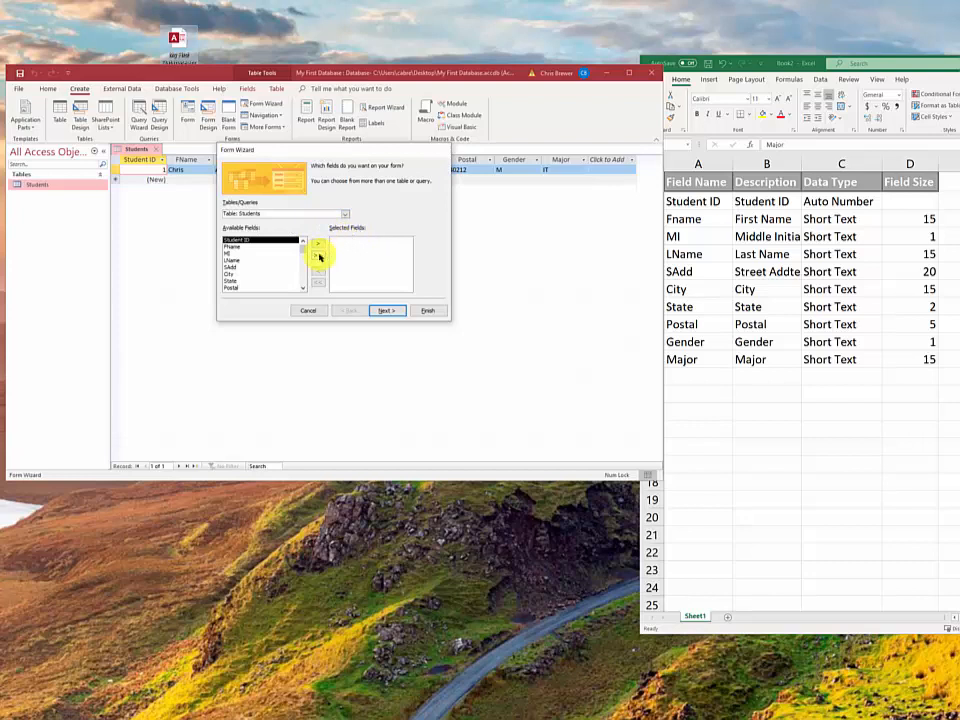
{"action": "left_click", "coordinate": [268, 247]}
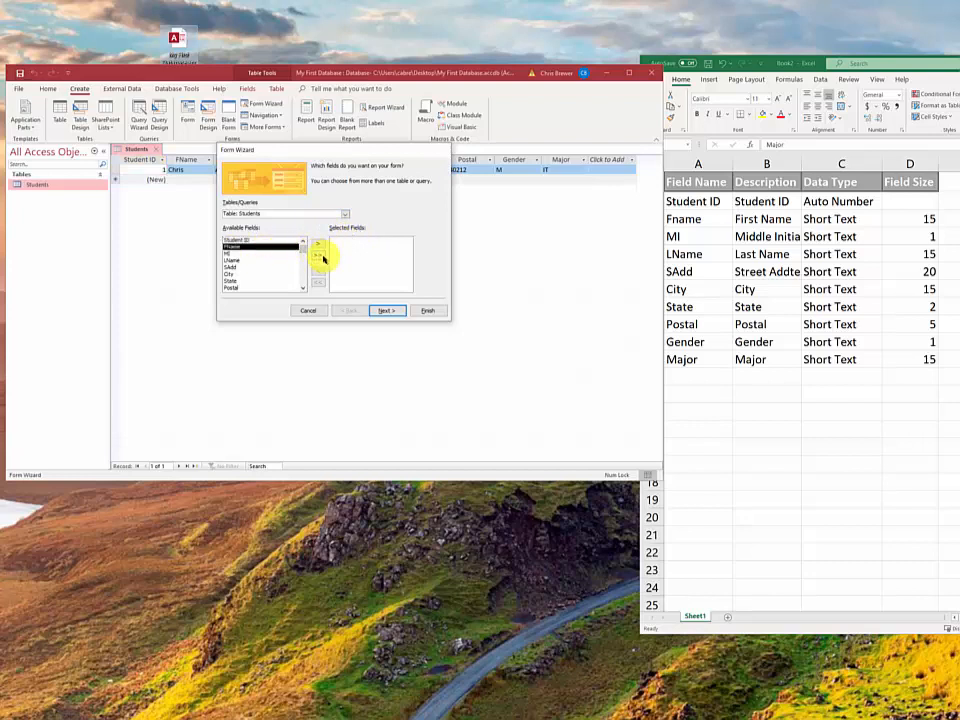
{"action": "left_click", "coordinate": [320, 256]}
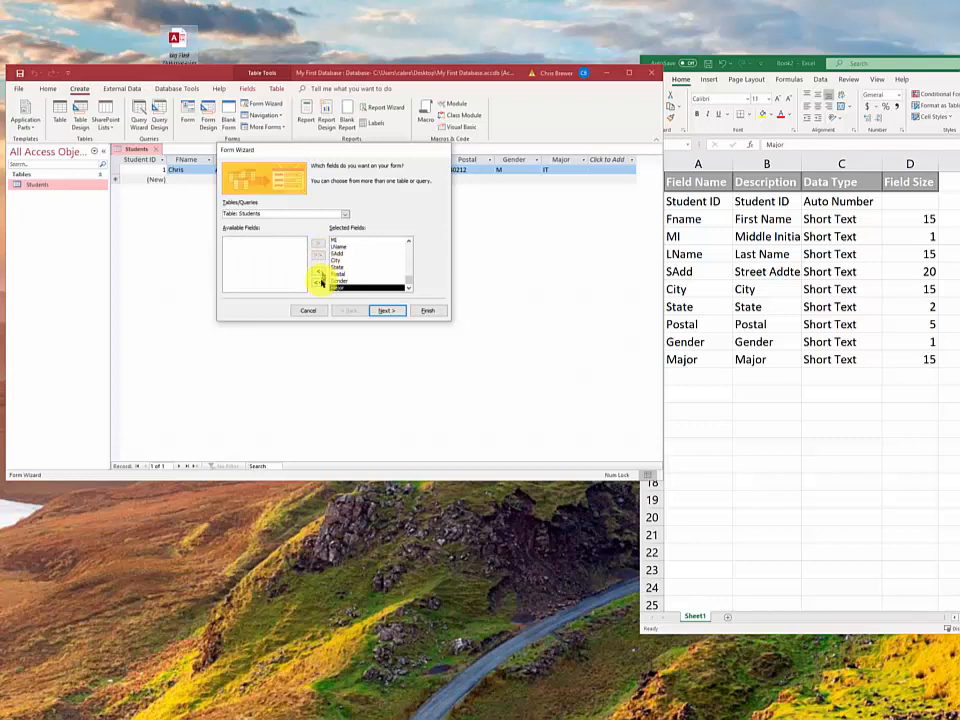
{"action": "left_click", "coordinate": [318, 281]}
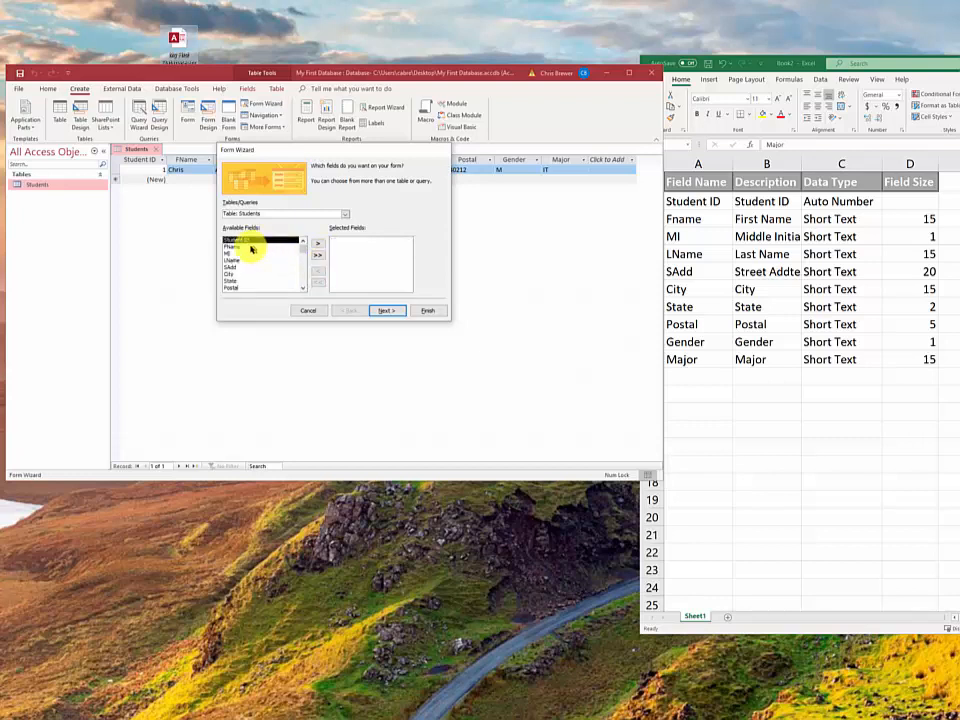
Add FName, MI, LName and the remaining fields, then remove Student ID and go to the layout step
{"action": "left_click", "coordinate": [252, 247]}
{"action": "left_click", "coordinate": [321, 246]}
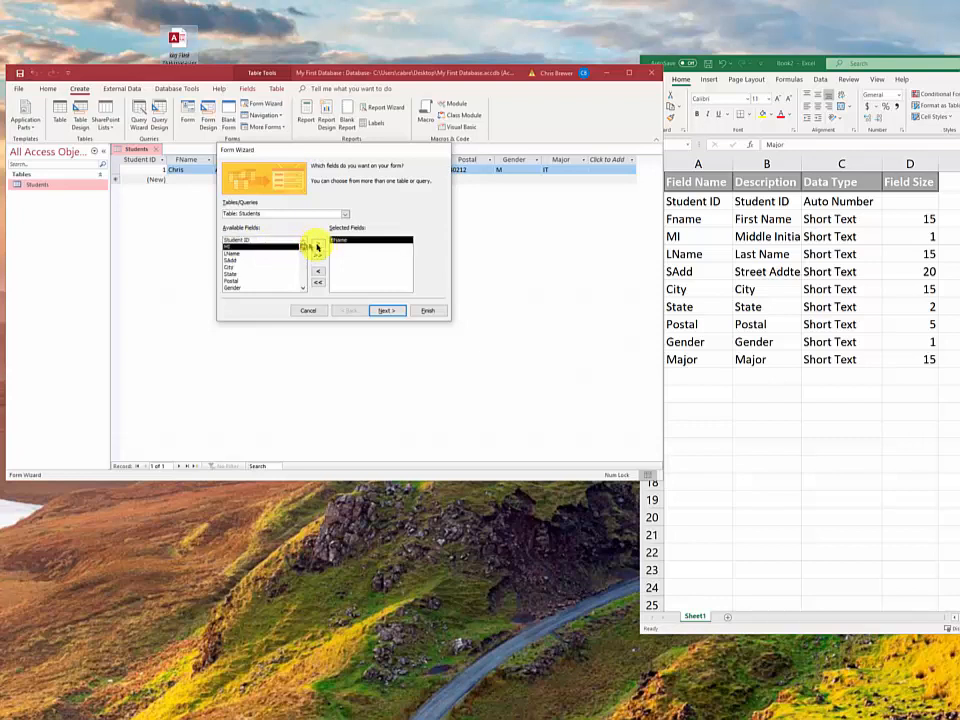
{"action": "left_click", "coordinate": [318, 245]}
{"action": "left_click", "coordinate": [318, 246]}
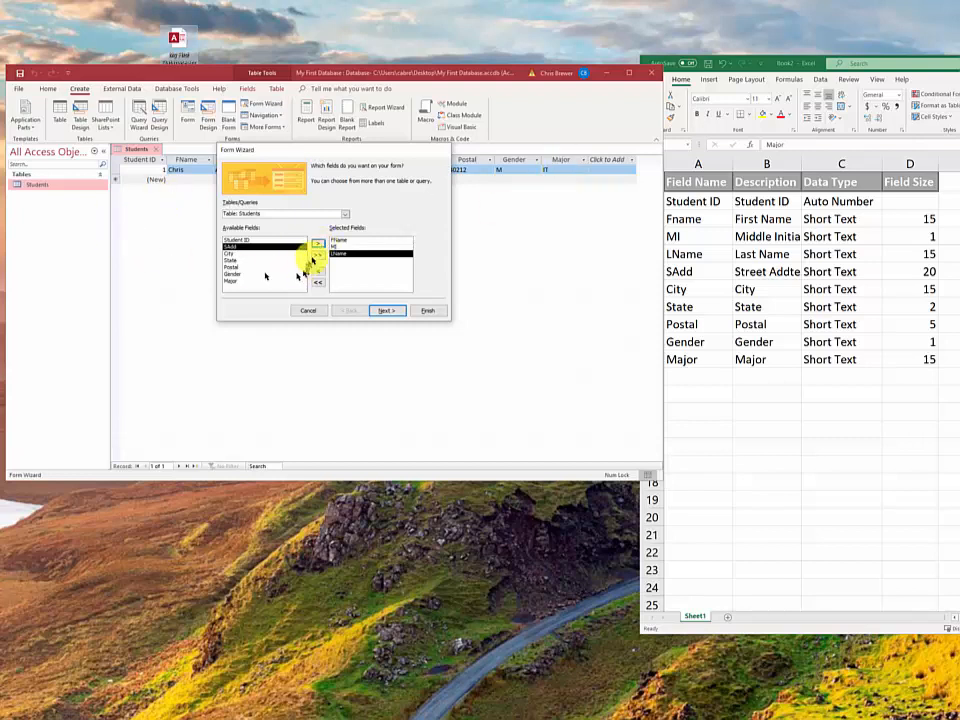
{"action": "left_click", "coordinate": [317, 256]}
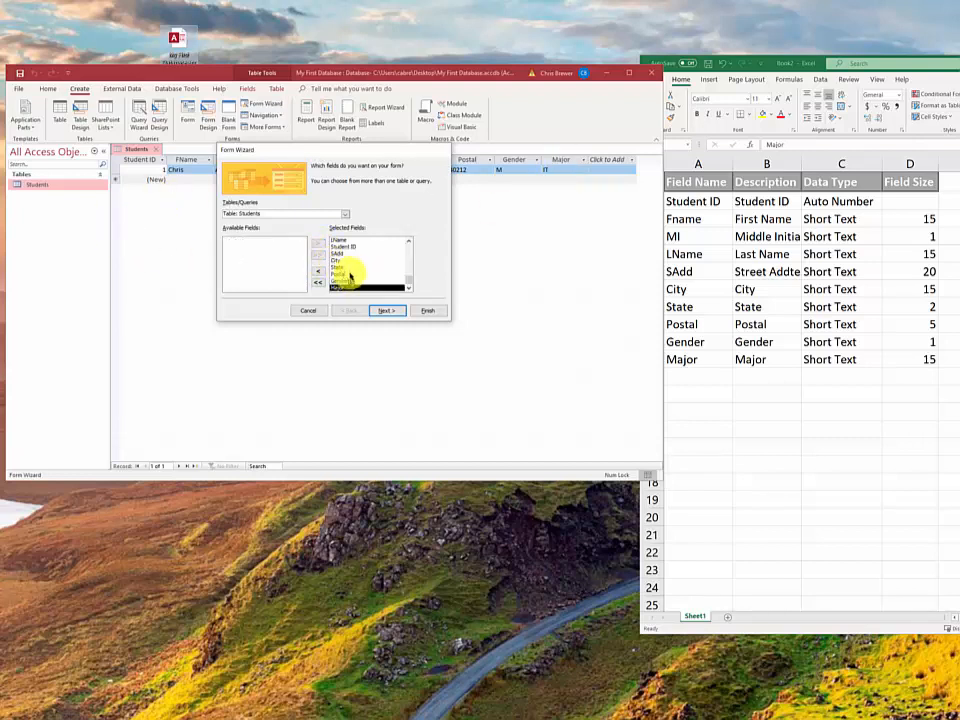
{"action": "left_click", "coordinate": [350, 247]}
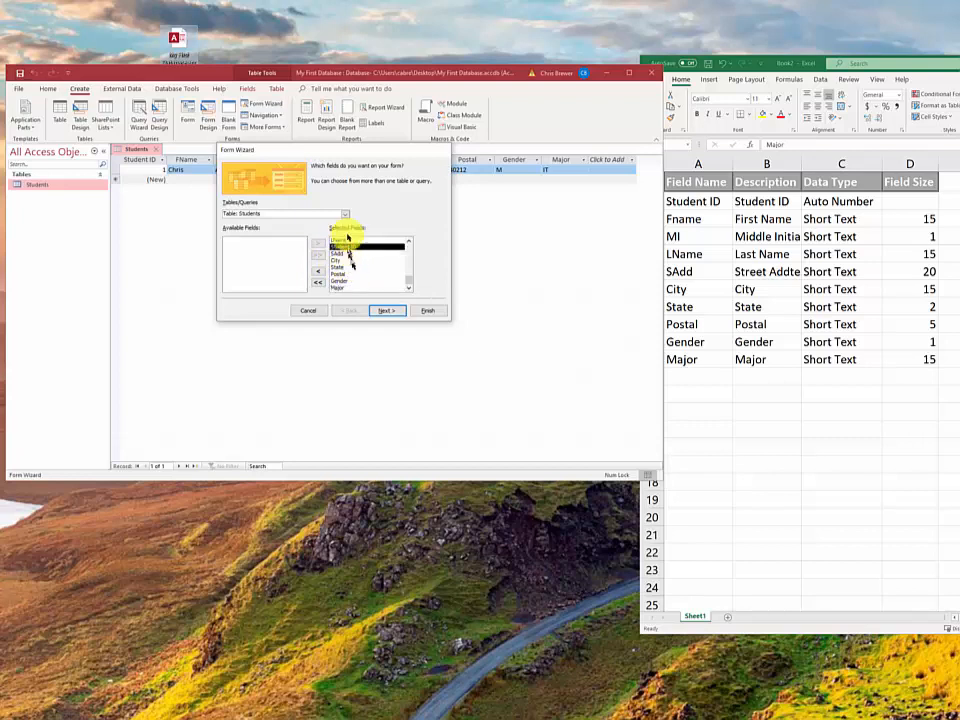
{"action": "left_click", "coordinate": [316, 270]}
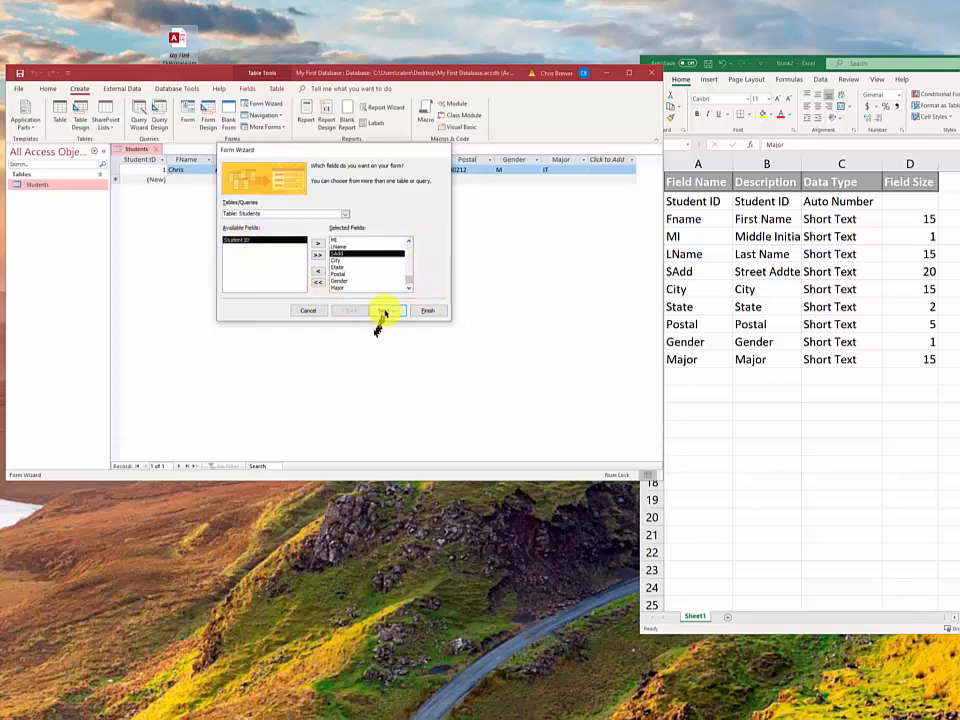
{"action": "left_click", "coordinate": [385, 311]}
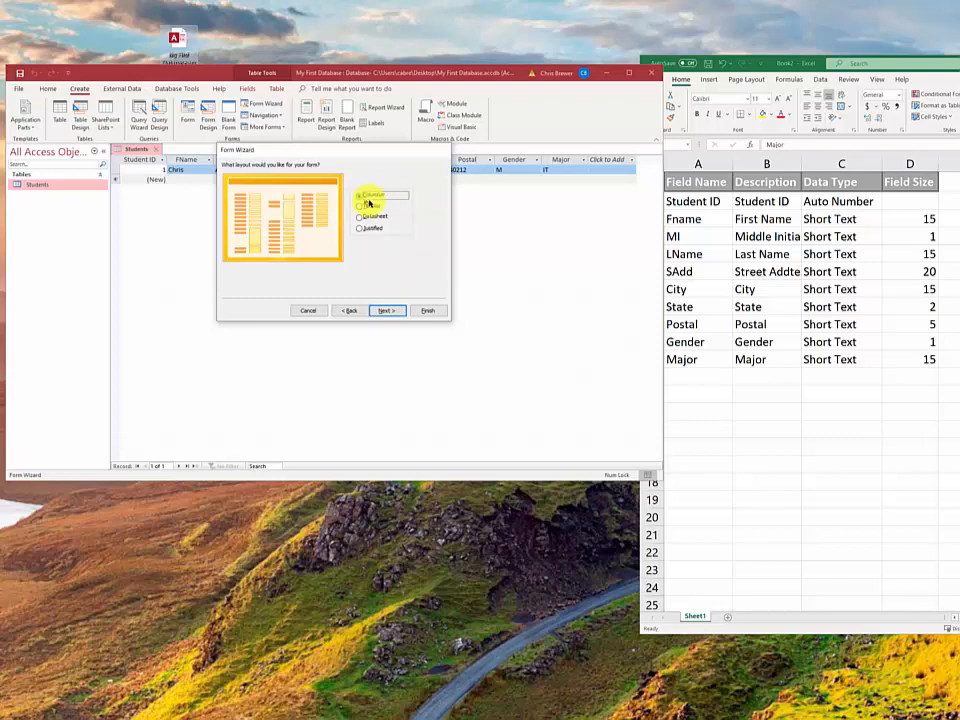
Keep the Columnar layout, title the form 'Students Form', and finish to open it
{"action": "left_click", "coordinate": [390, 311]}
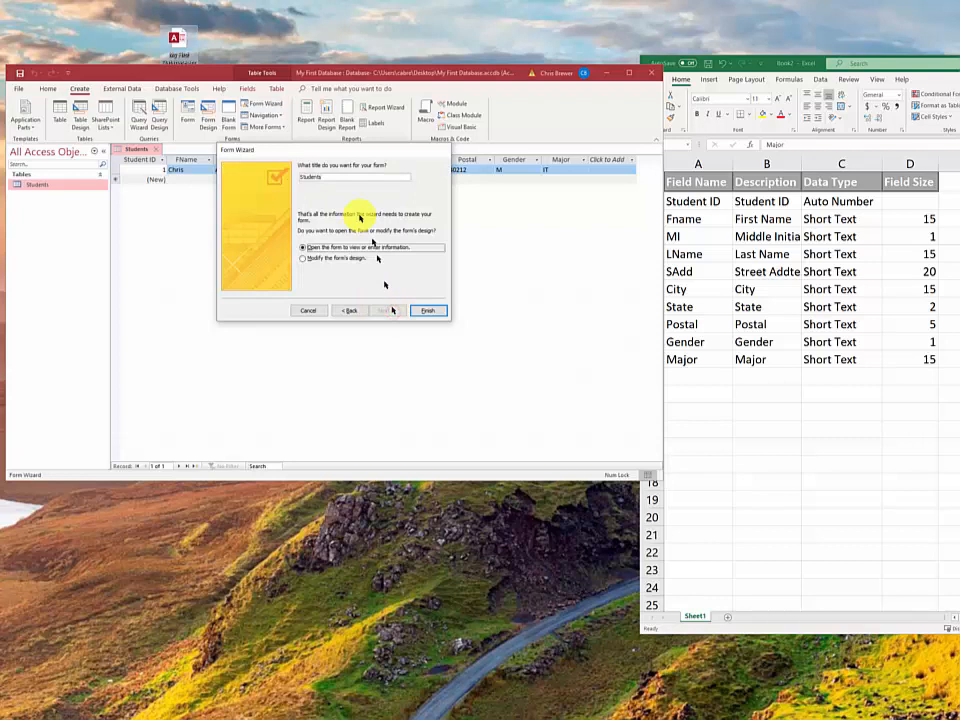
{"action": "left_click", "coordinate": [330, 177]}
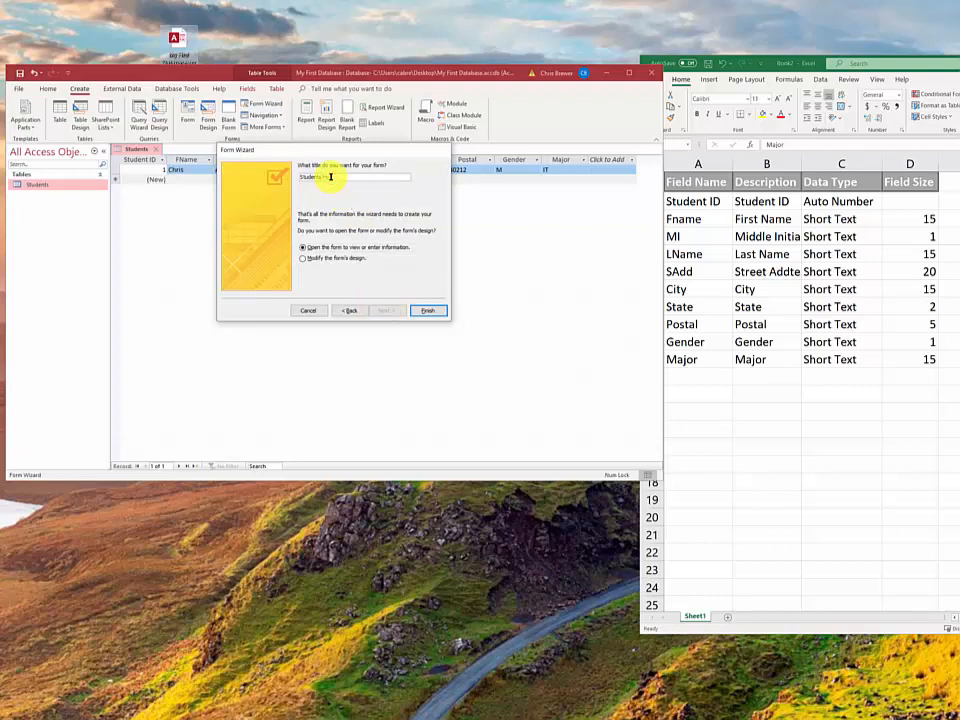
{"action": "left_click", "coordinate": [427, 311]}
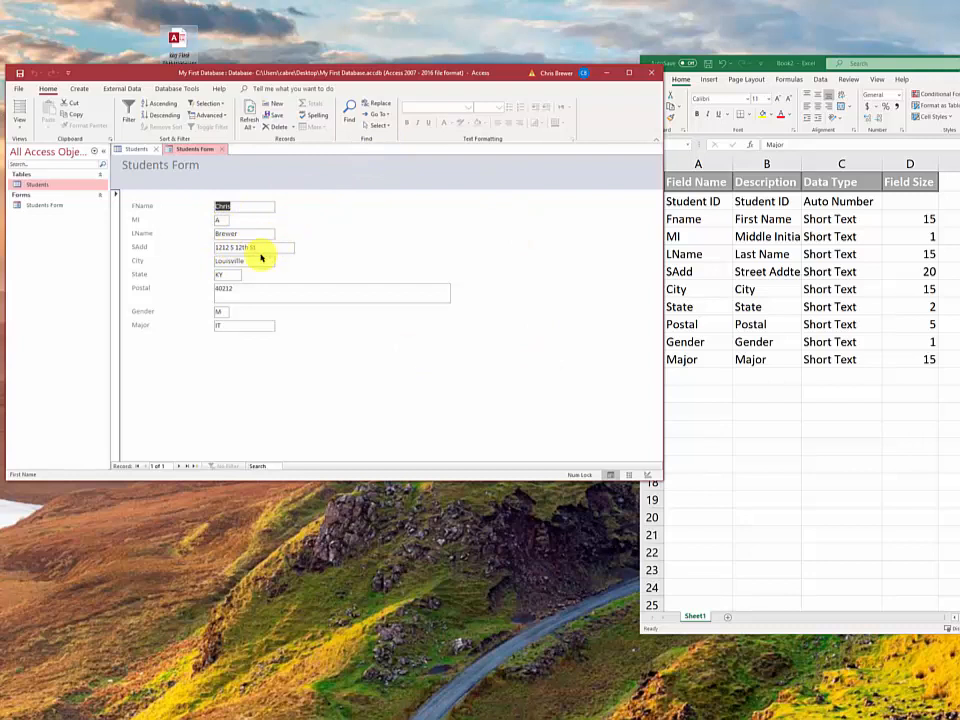
Start a new blank record and enter the second student's first name, middle initial and last name
{"action": "left_click", "coordinate": [195, 467]}
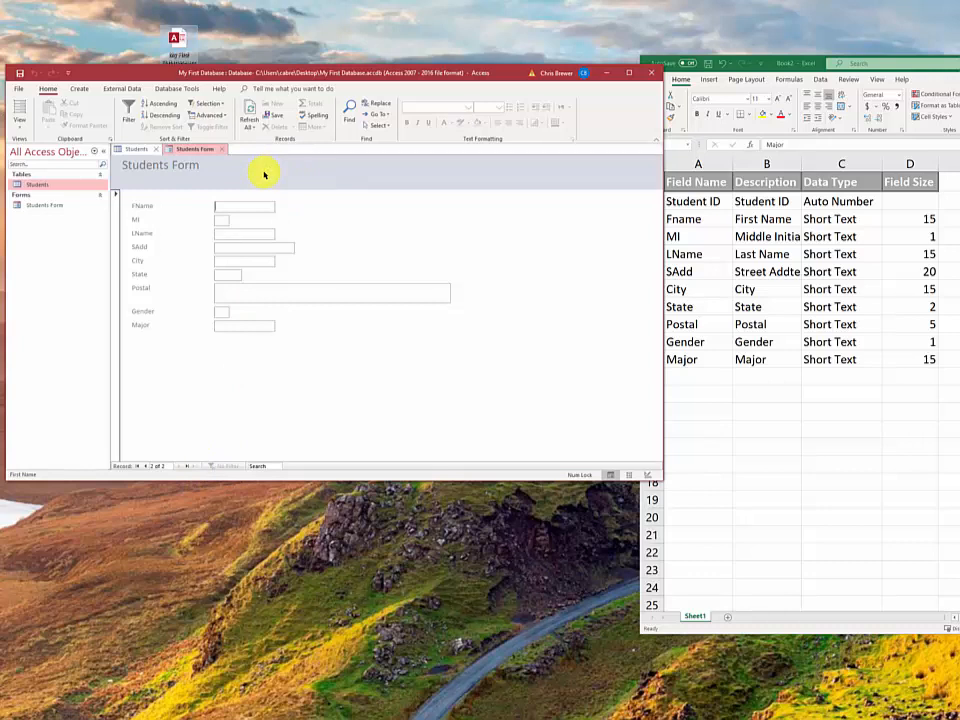
{"action": "type", "text": "Jane"}
{"action": "key", "text": "Tab"}
{"action": "type", "text": "A"}
{"action": "key", "text": "Tab"}
{"action": "type", "text": "Doe"}
Enter the student's street address, city, state KY and zip, with gender F and major History
{"action": "key", "text": "Tab"}
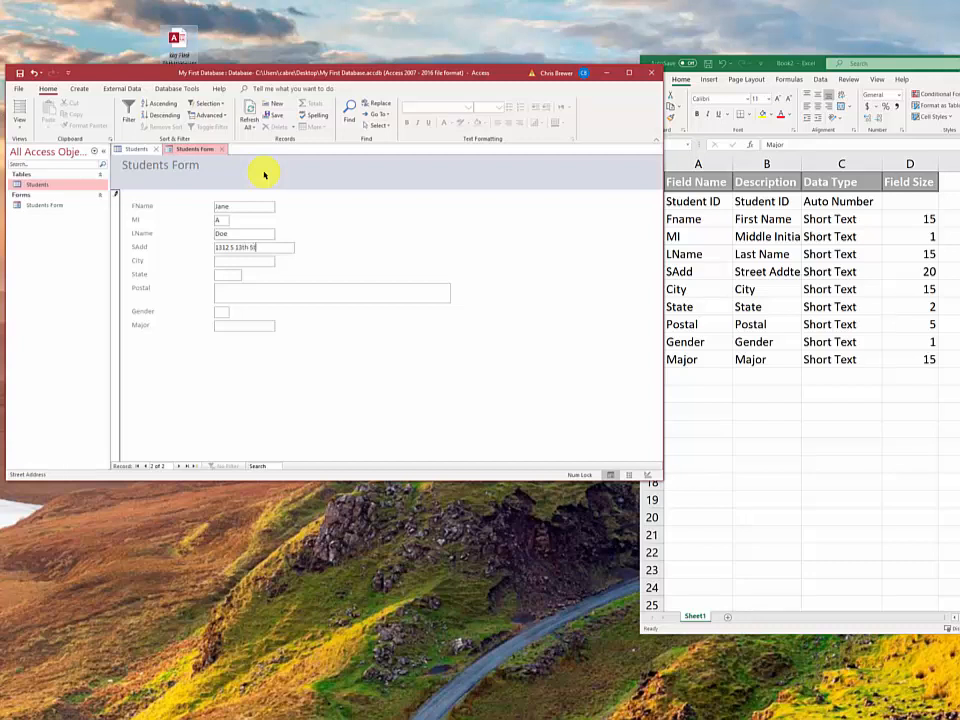
{"action": "key", "text": "Tab"}
{"action": "type", "text": "Shepherdsville"}
{"action": "key", "text": "Tab"}
{"action": "type", "text": "KY"}
{"action": "key", "text": "Tab"}
{"action": "type", "text": "40"}
{"action": "key", "text": "Tab"}
{"action": "key", "text": "Tab"}
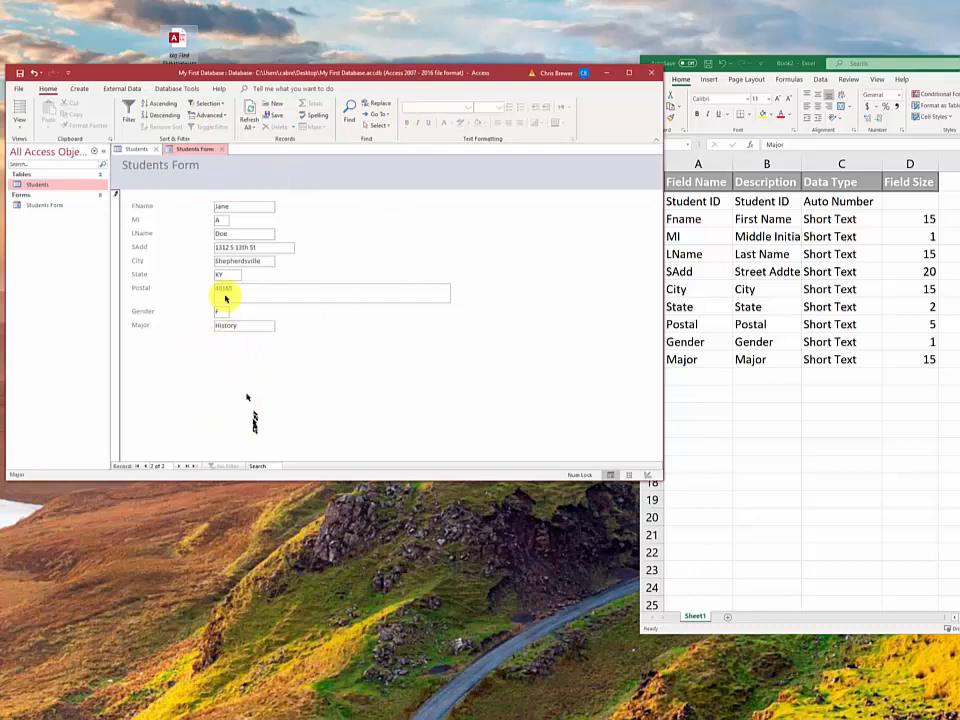
{"action": "left_click", "coordinate": [241, 328]}
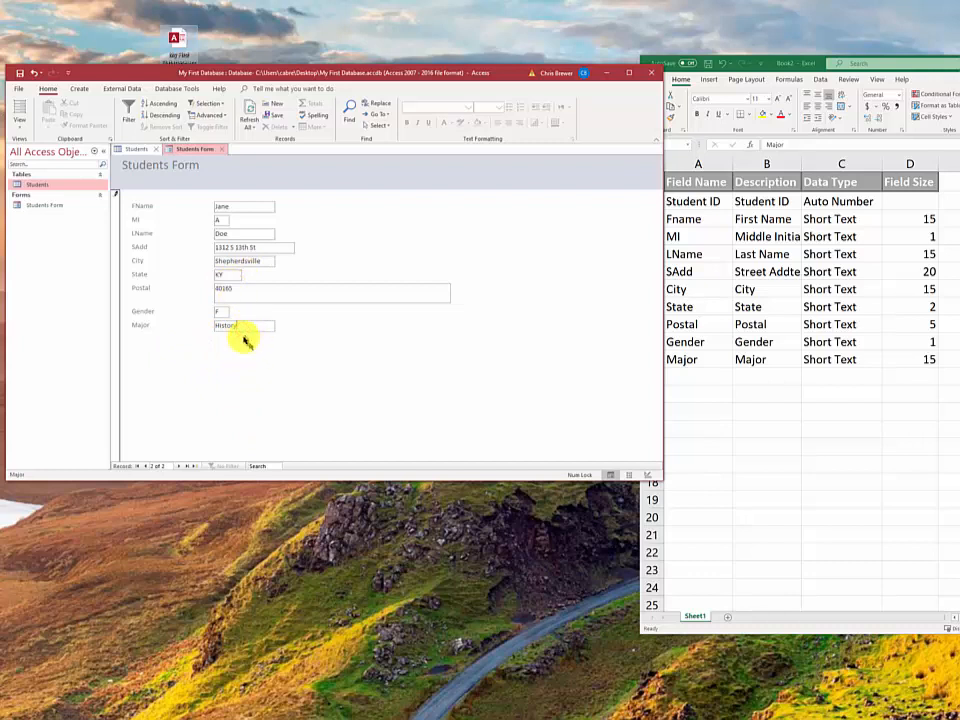
Check both records on the form, then refresh the Students datasheet to list the second student
{"action": "left_click", "coordinate": [147, 468]}
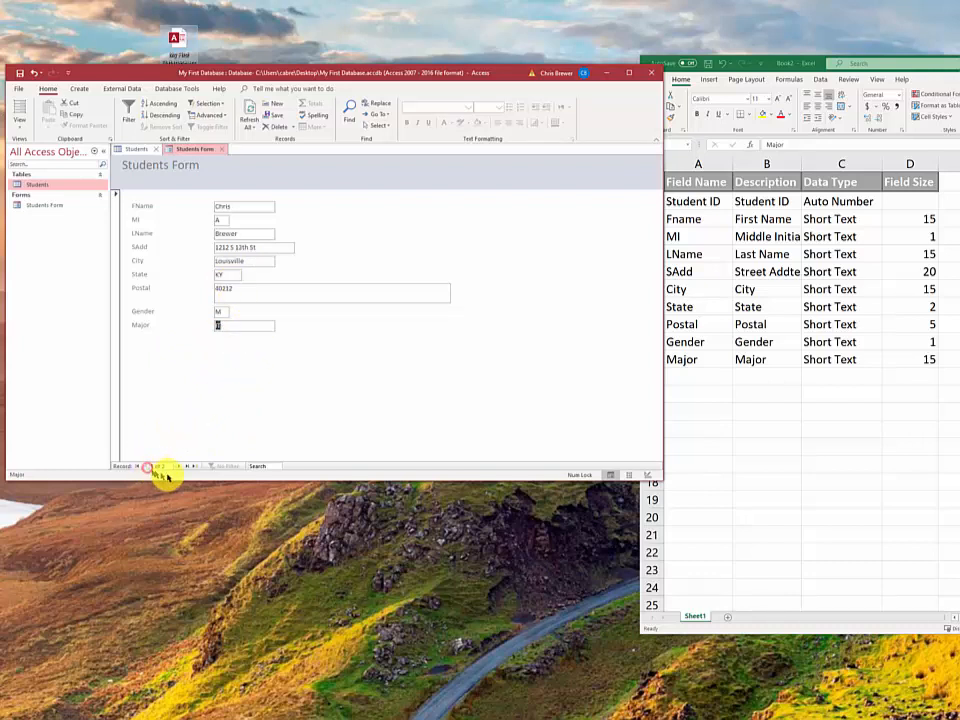
{"action": "left_click", "coordinate": [179, 467]}
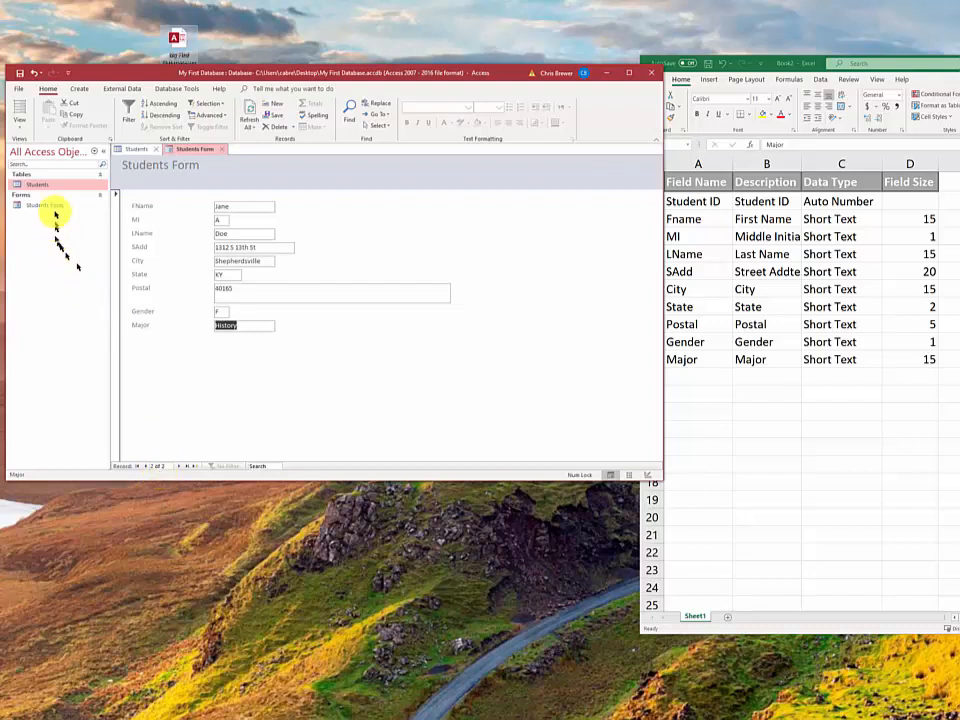
{"action": "left_click", "coordinate": [129, 150]}
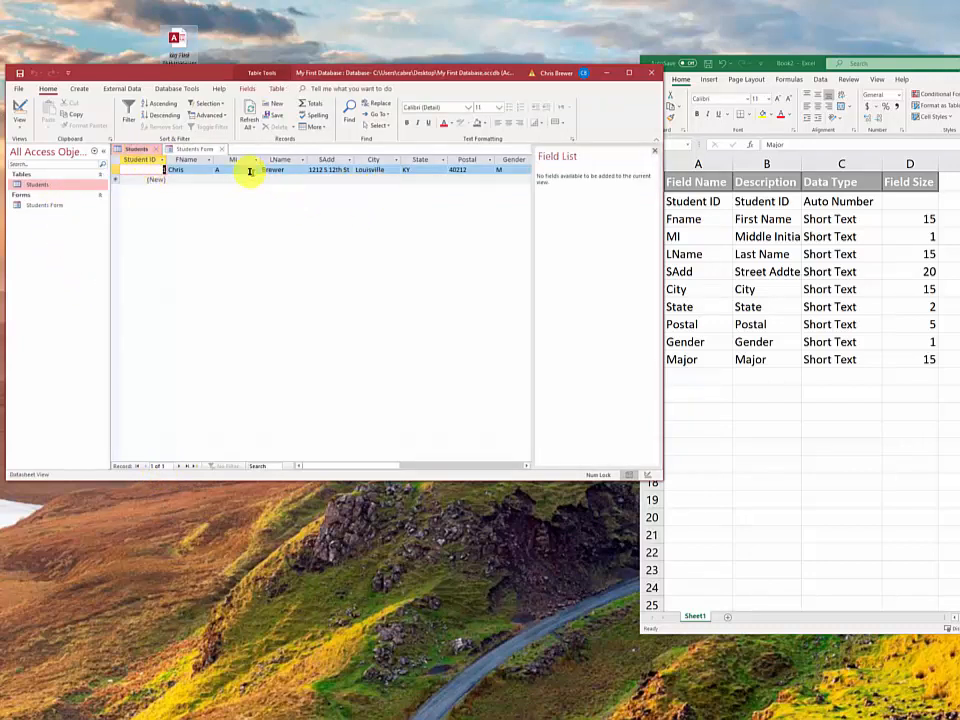
{"action": "left_click", "coordinate": [653, 150]}
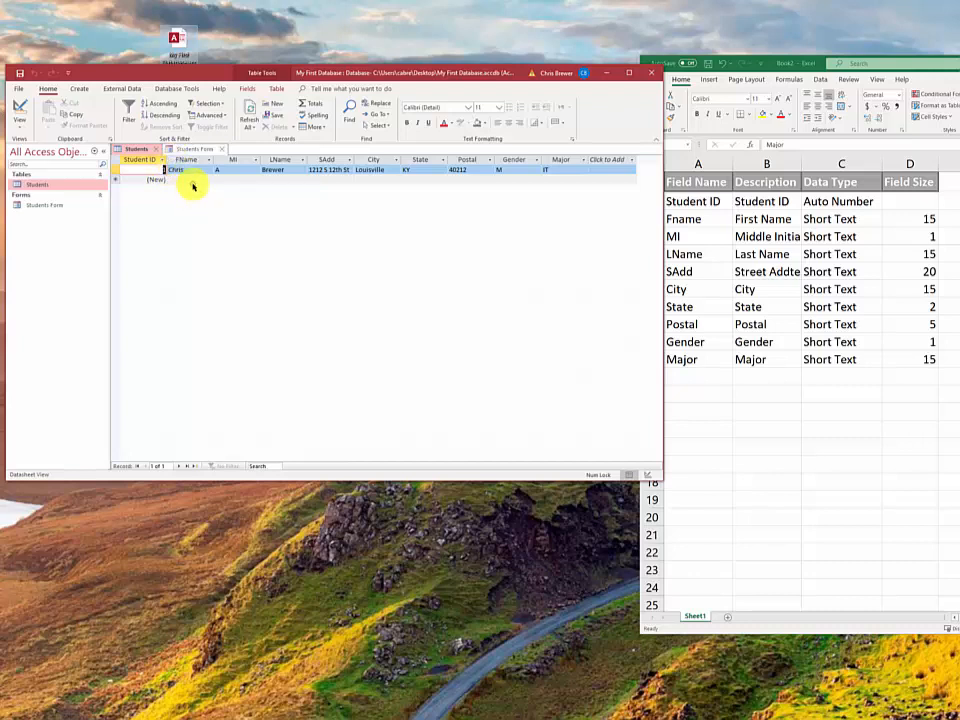
{"action": "key", "text": "F5"}
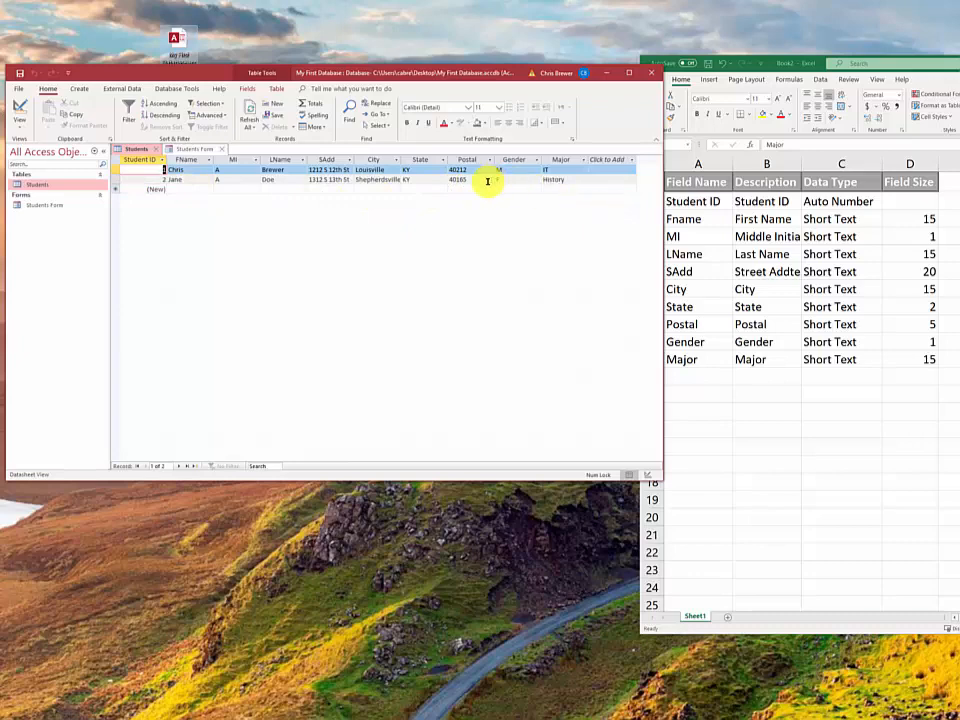
Reopen My First Database and bring up the Students table and Students Form, showing the first record
{"action": "left_click", "coordinate": [657, 75]}
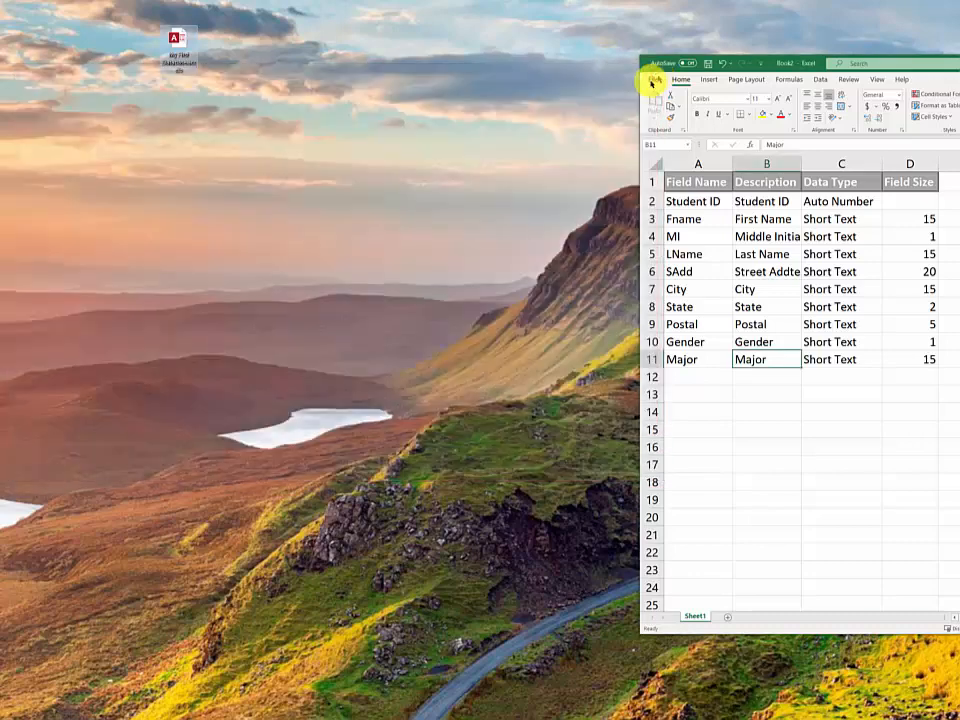
{"action": "double_click", "coordinate": [178, 45]}
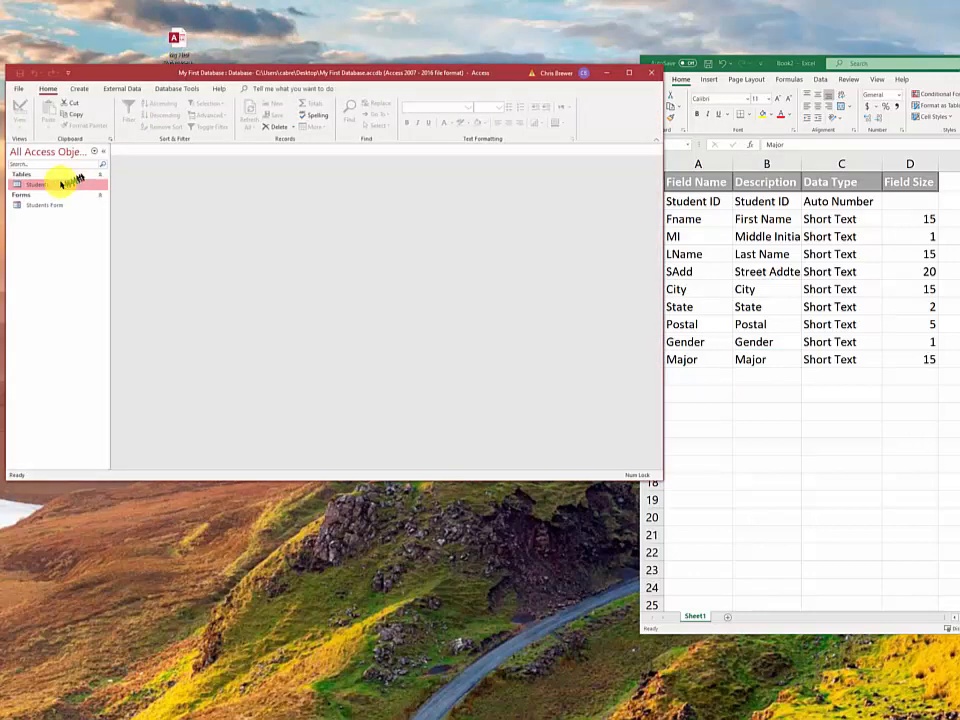
{"action": "double_click", "coordinate": [54, 184]}
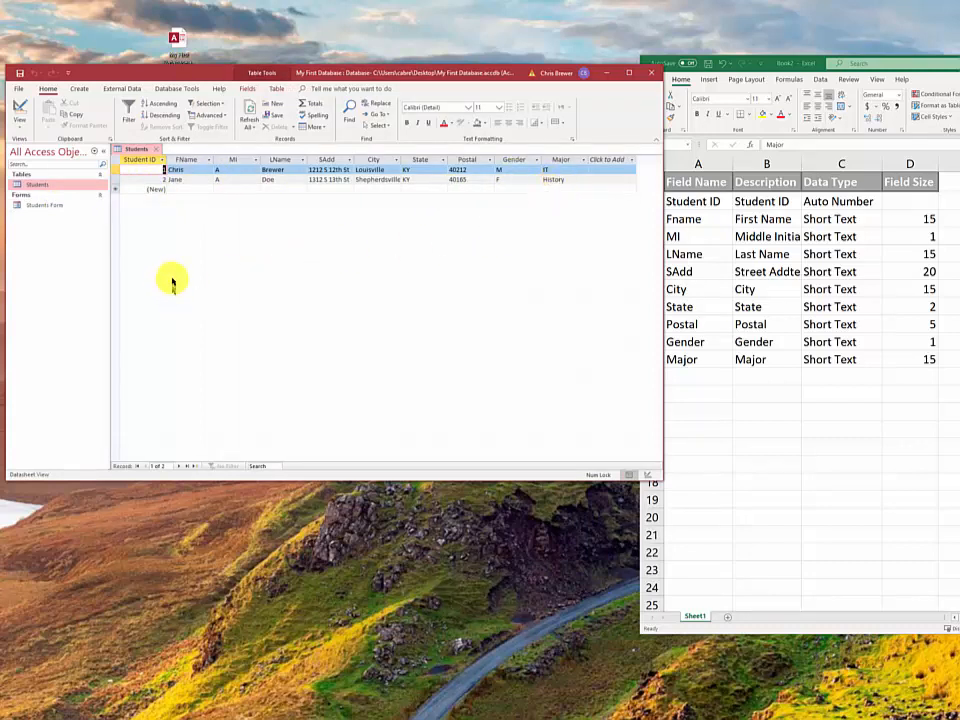
{"action": "left_click", "coordinate": [47, 205]}
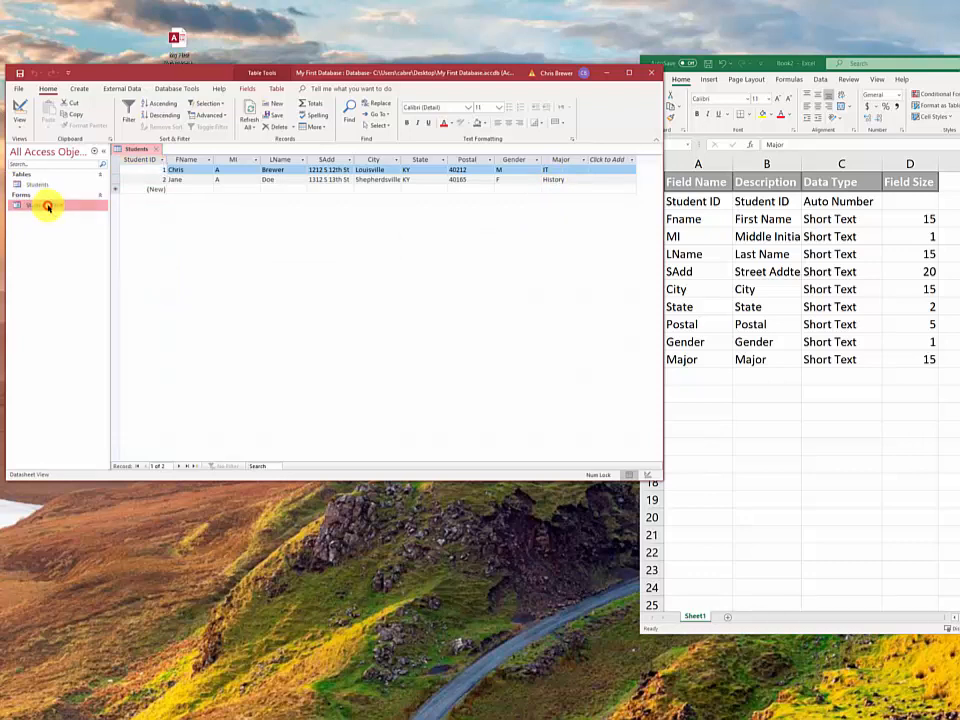
{"action": "double_click", "coordinate": [47, 205]}
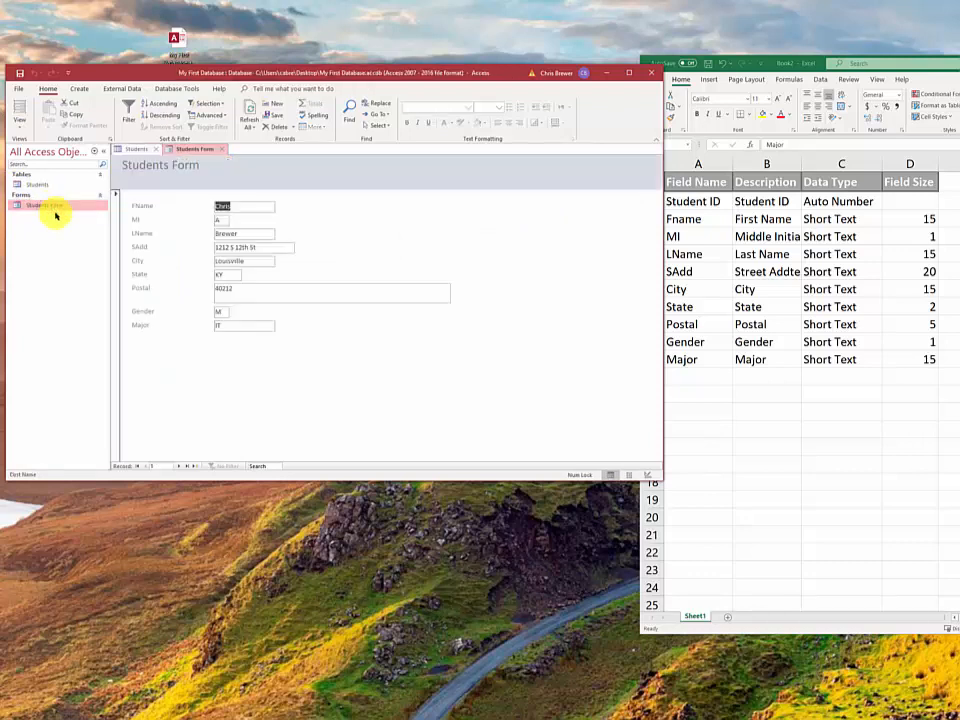